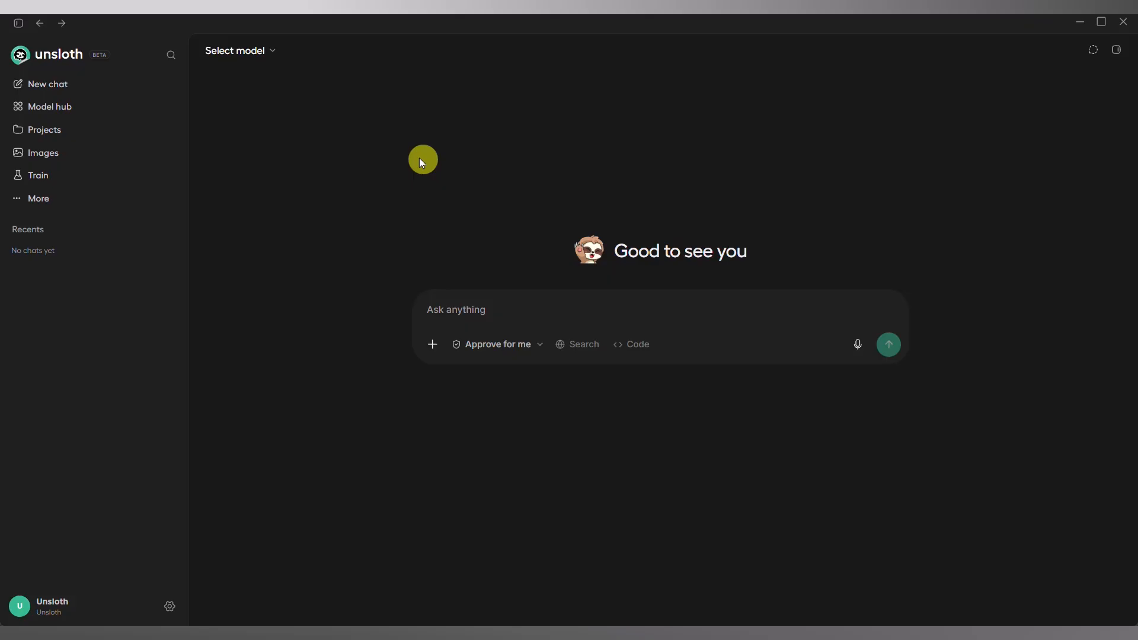
Load the on-device gemma-4-E2B-it-GGUF model for chat.
{"action": "left_click", "coordinate": [270, 50]}
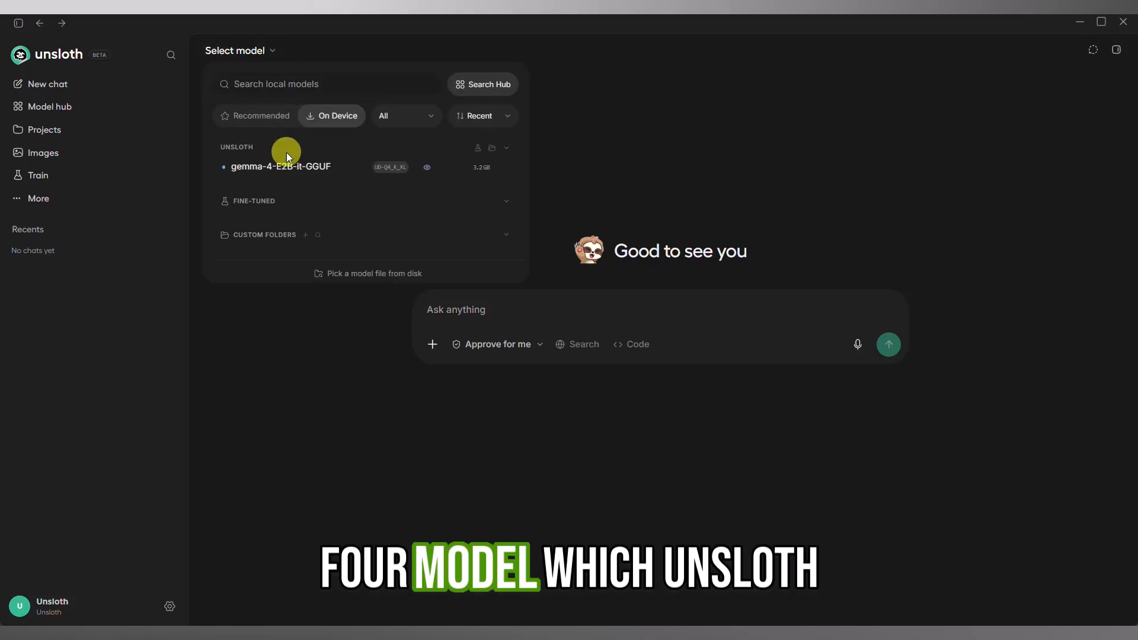
{"action": "mouse_move", "coordinate": [250, 170]}
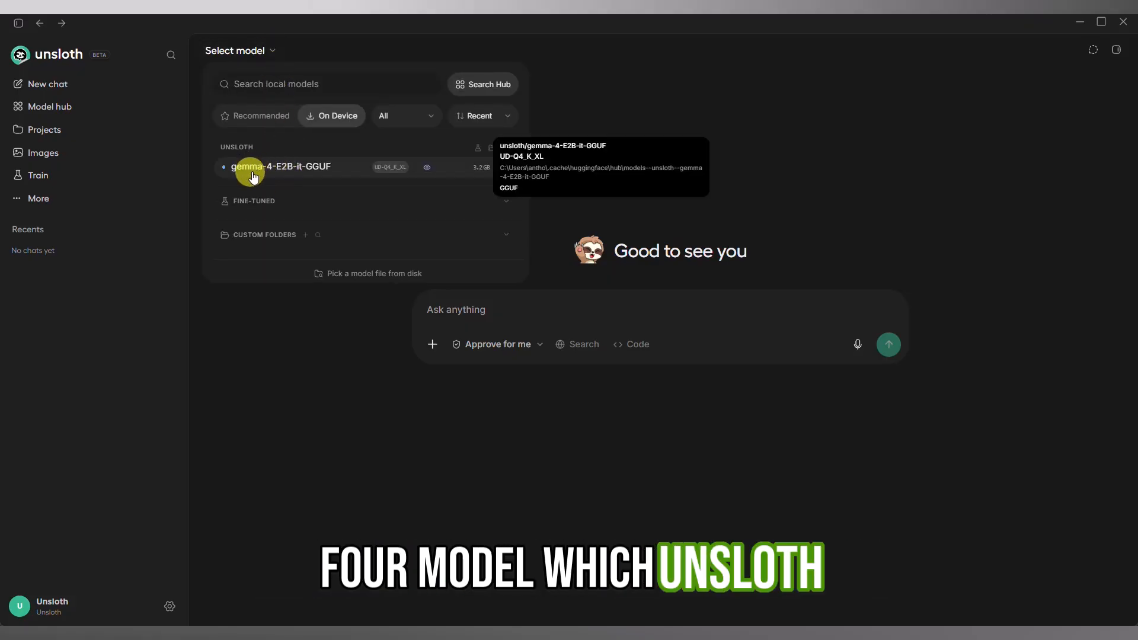
{"action": "left_click", "coordinate": [339, 170]}
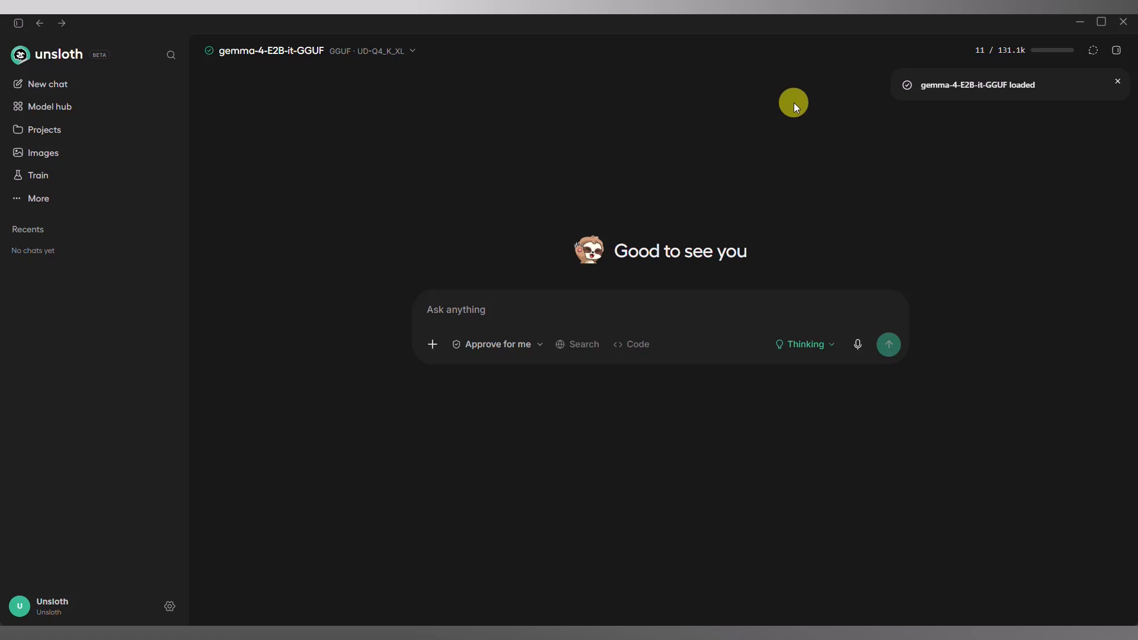
Create an API access token named Unsloth Gateway Token with a 7-day expiry, and open the API monitor.
{"action": "left_click", "coordinate": [171, 606]}
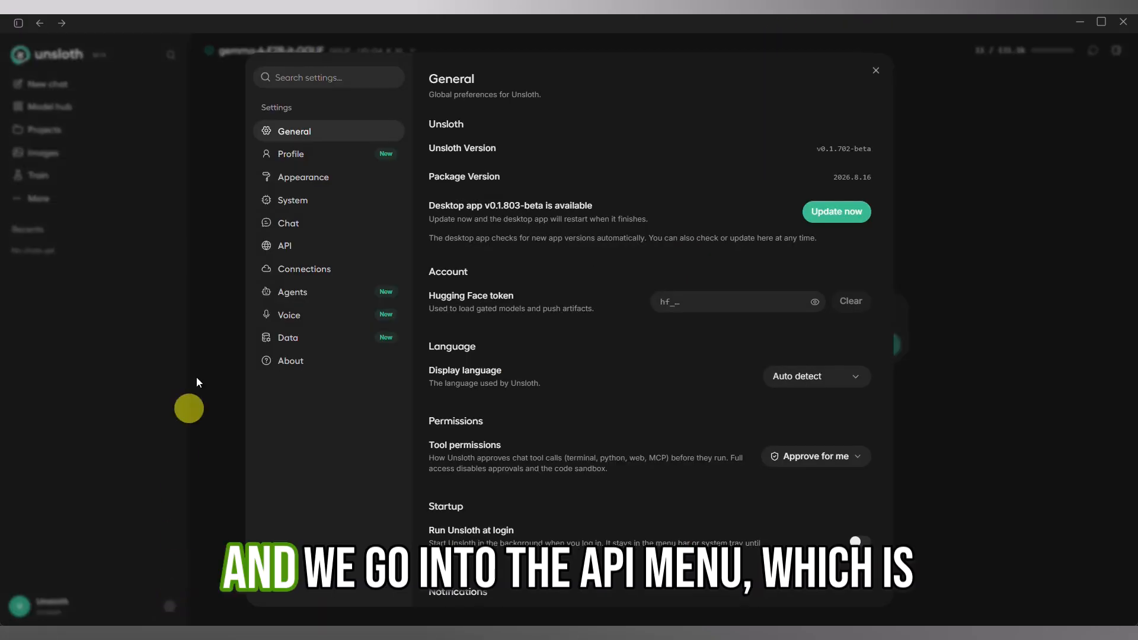
{"action": "left_click", "coordinate": [283, 248]}
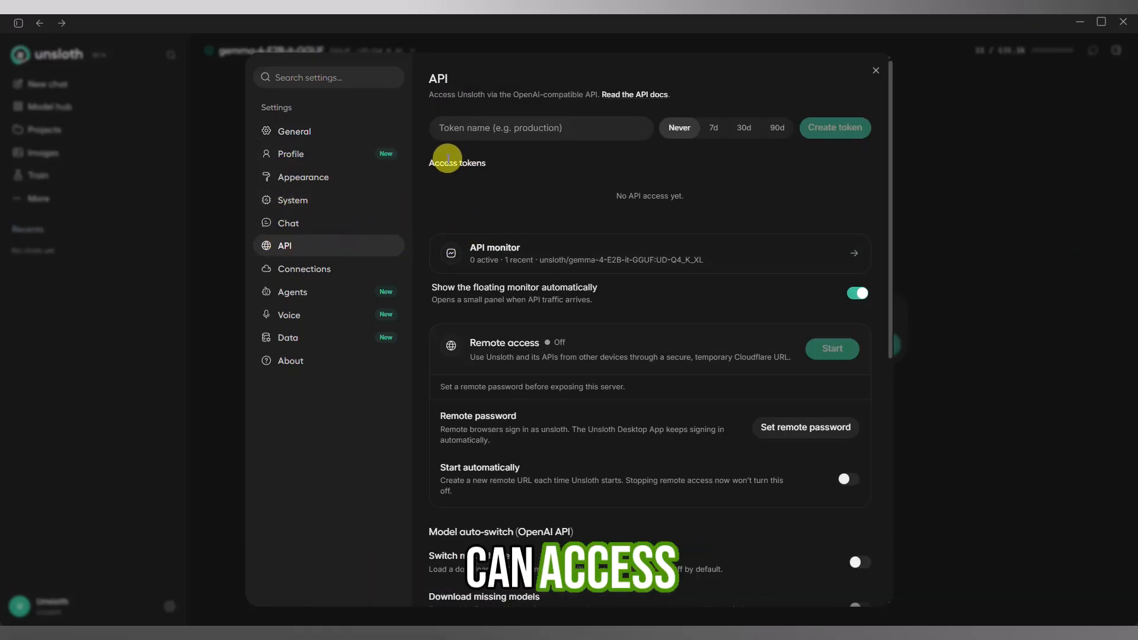
{"action": "left_click", "coordinate": [447, 126]}
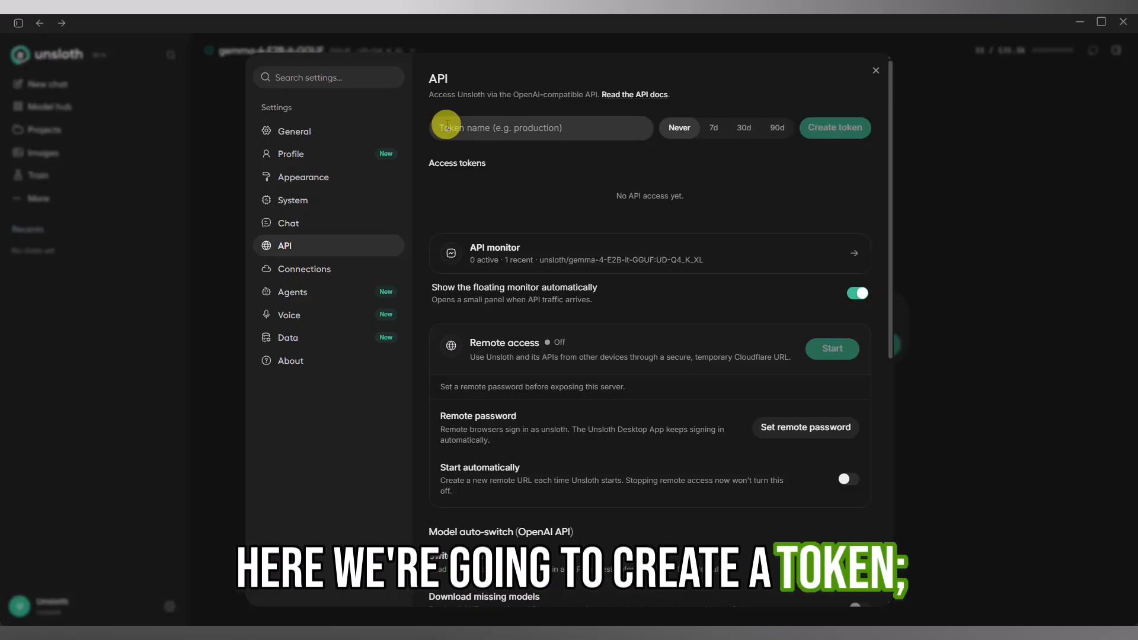
{"action": "type", "text": "Unsloth Gateway Token"}
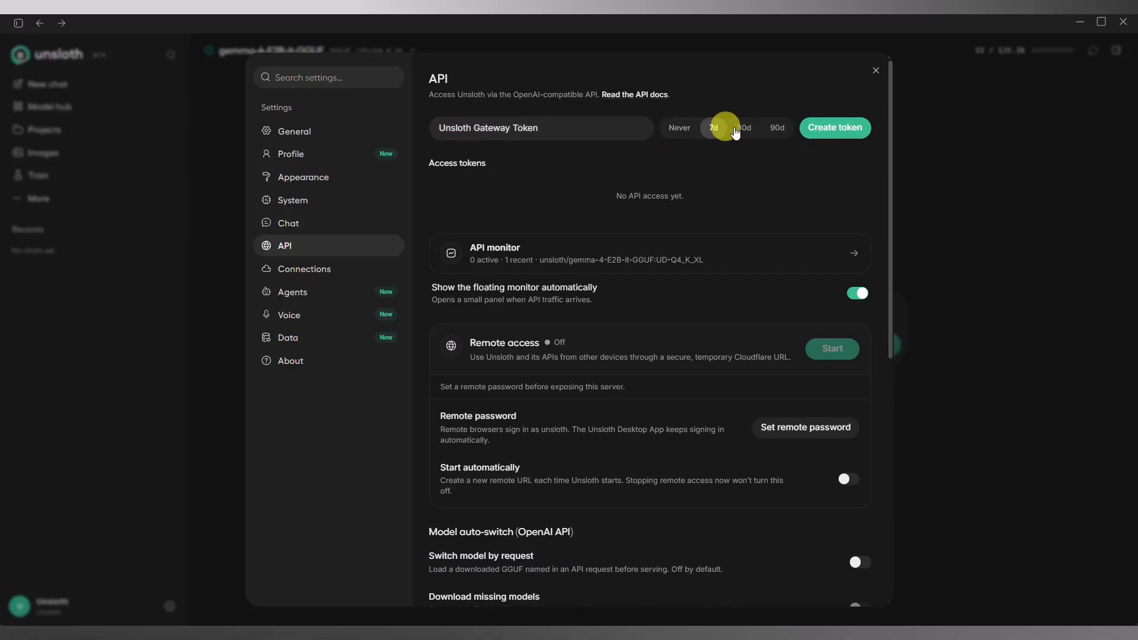
{"action": "left_click", "coordinate": [837, 128]}
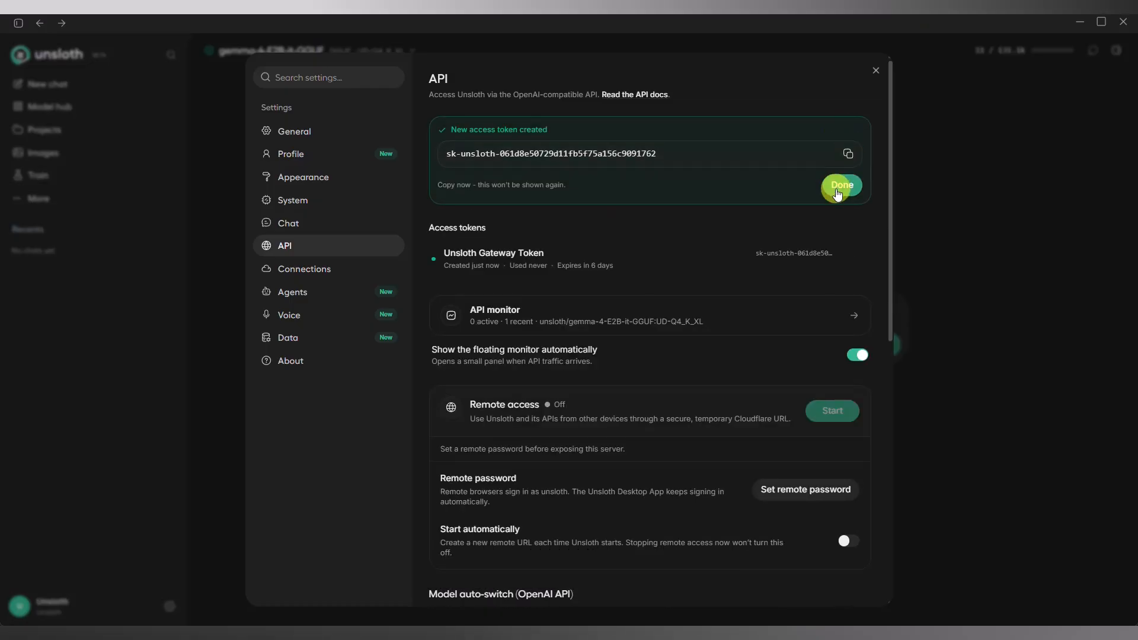
{"action": "left_click", "coordinate": [836, 191]}
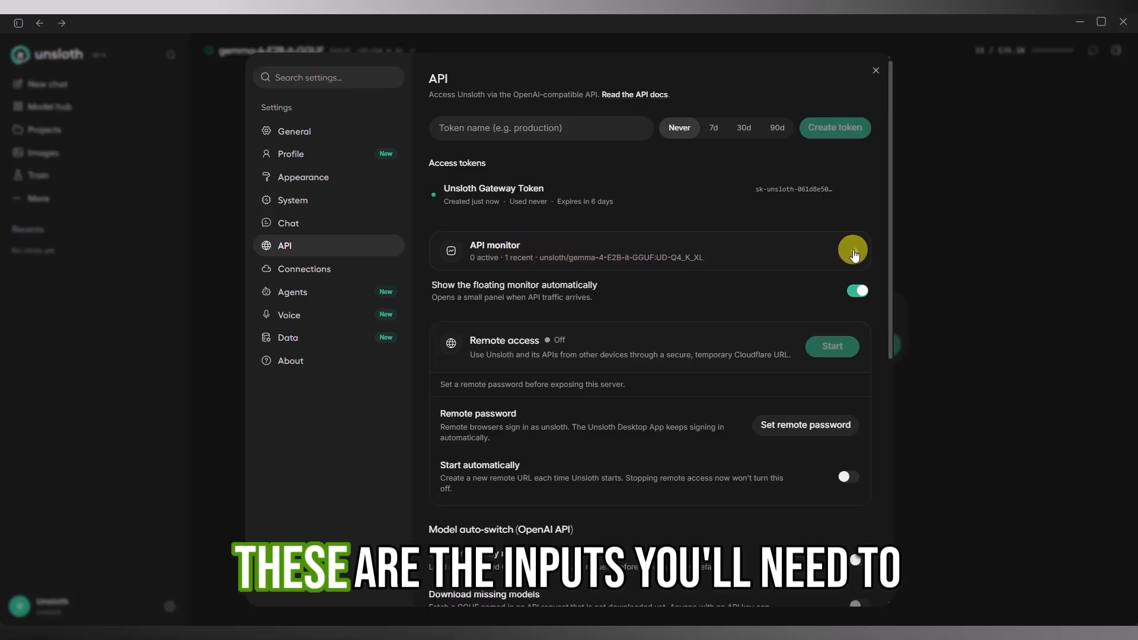
{"action": "left_click", "coordinate": [849, 252]}
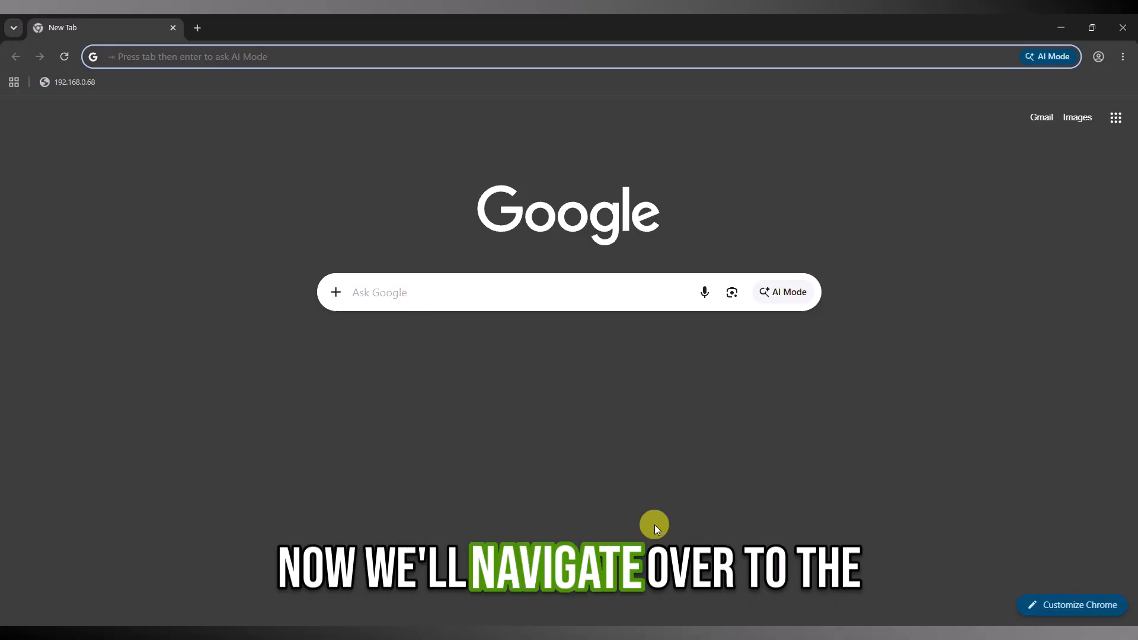
Switch to Chrome, open the Interchange gateway at 192.168.0.68, enter its User Client, and change over to the Admin Console.
{"action": "left_click", "coordinate": [71, 82]}
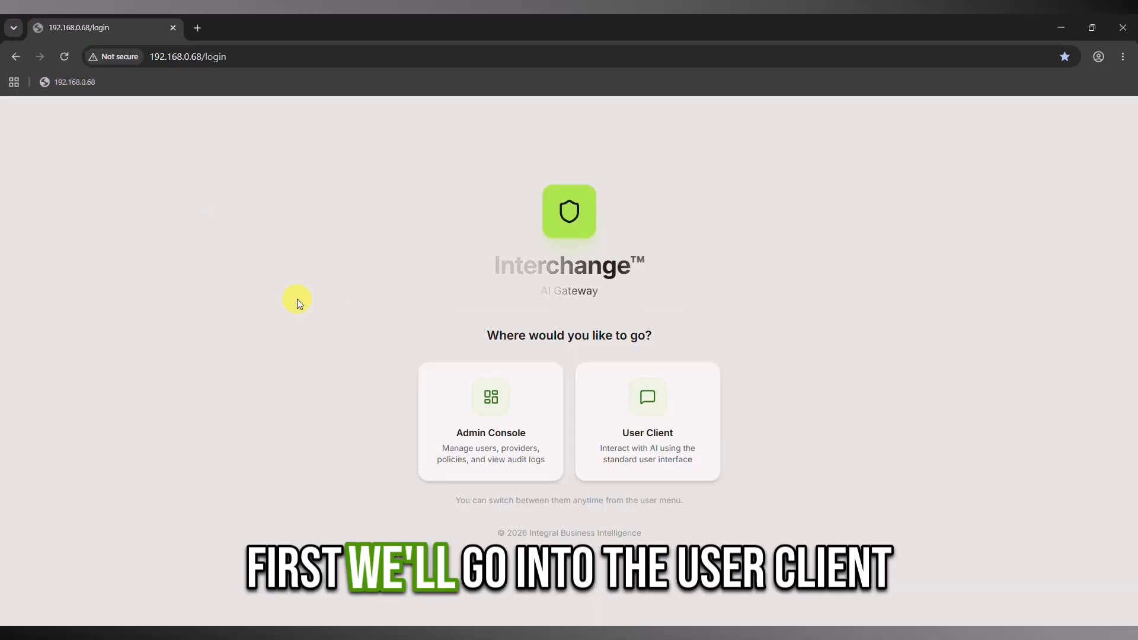
{"action": "left_click", "coordinate": [646, 405]}
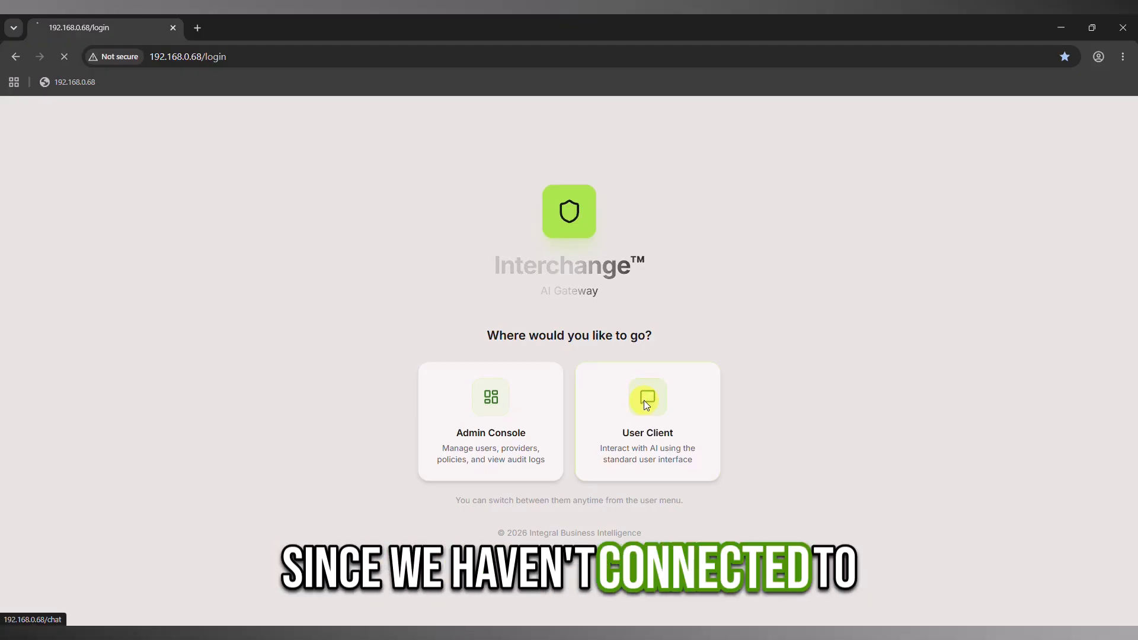
{"action": "left_click", "coordinate": [16, 599]}
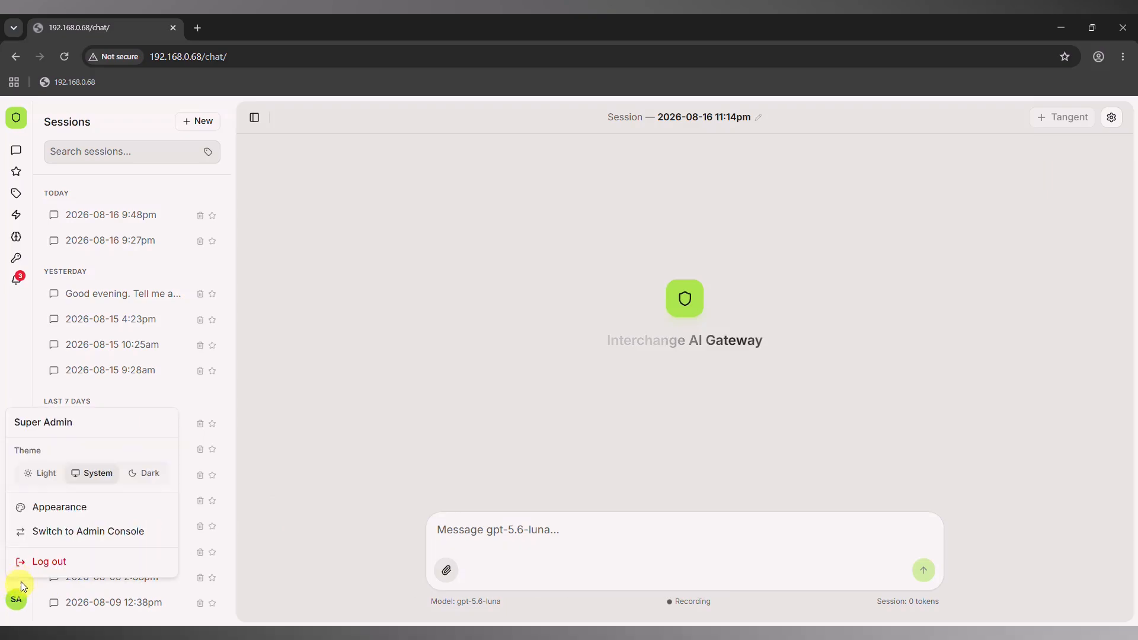
{"action": "left_click", "coordinate": [65, 532]}
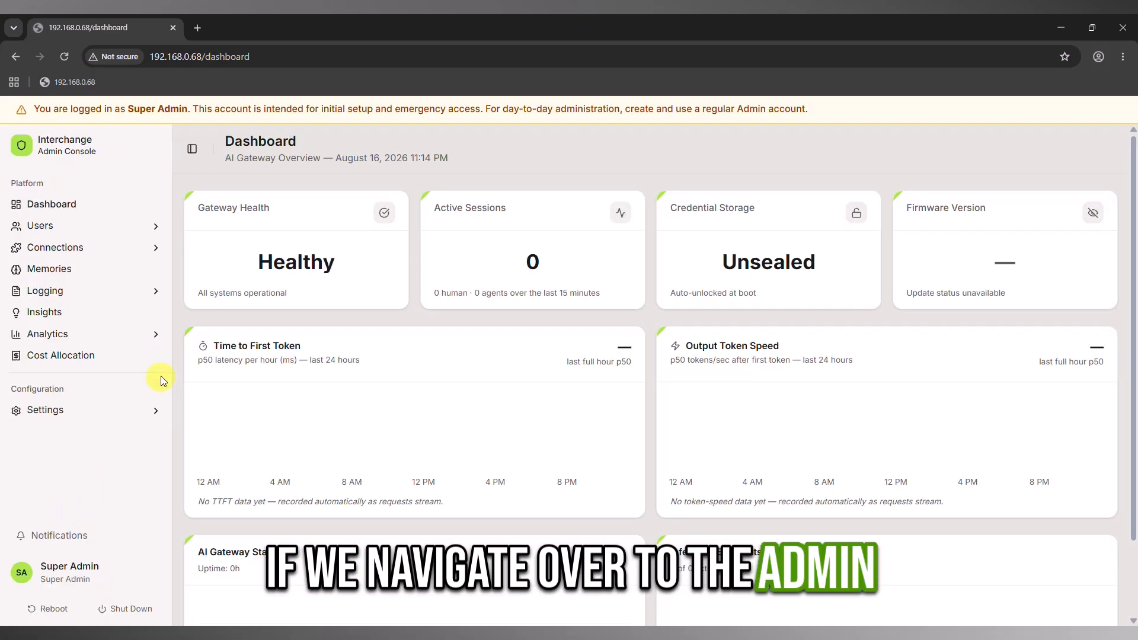
Examine the configured inference endpoints, including the local endpoints section.
{"action": "left_click", "coordinate": [87, 250]}
{"action": "left_click", "coordinate": [86, 270]}
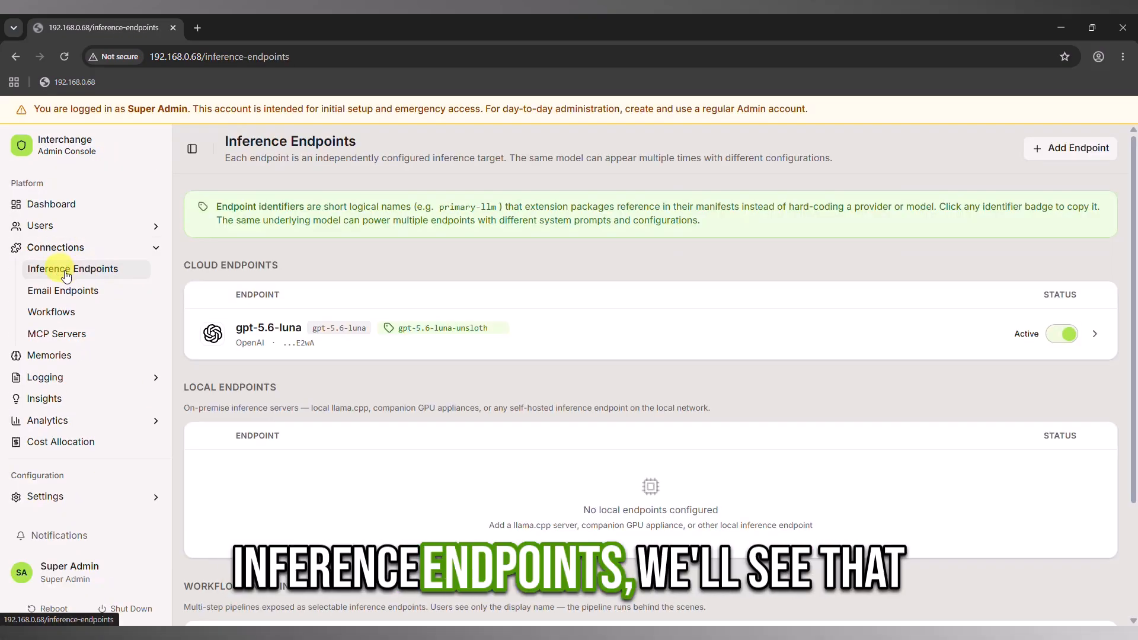
{"action": "scroll", "coordinate": [379, 403], "scroll_direction": "down", "scroll_amount": 1}
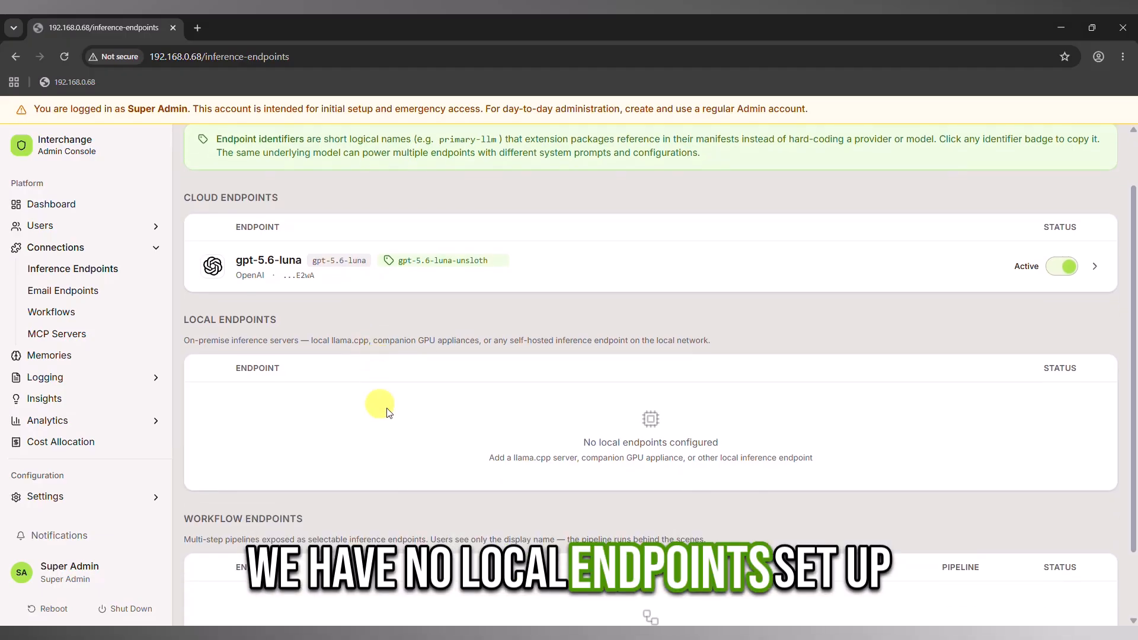
{"action": "scroll", "coordinate": [379, 409], "scroll_direction": "up", "scroll_amount": 1}
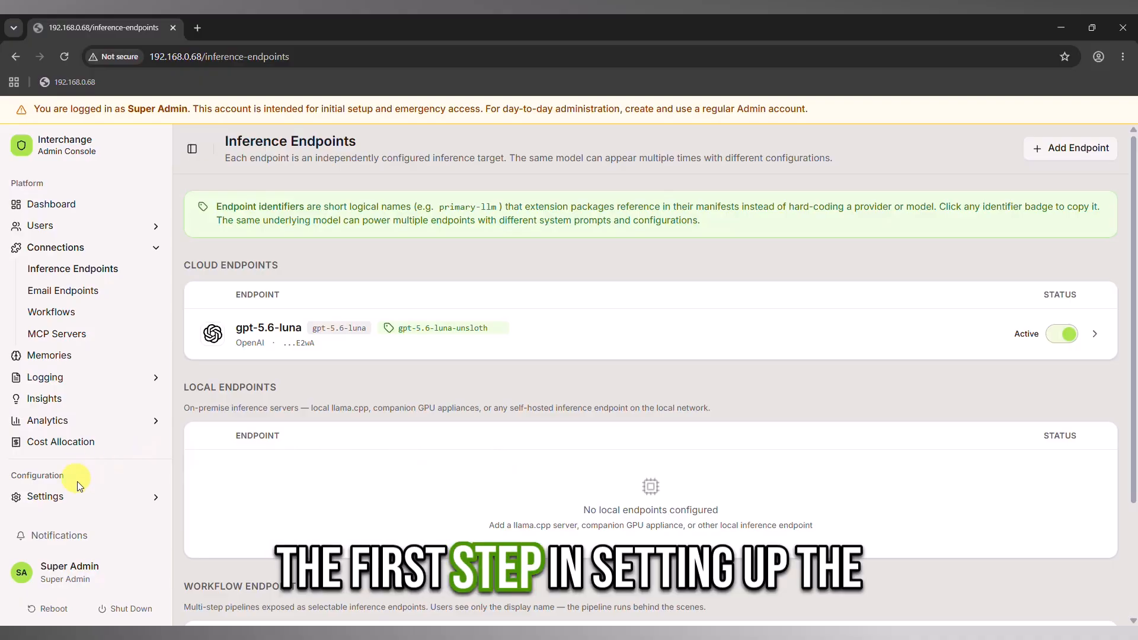
Add a provider API key labelled Unsloth Desktop API with provider Custom (OpenAI-compatible), pasting the API key created in Unsloth.
{"action": "left_click", "coordinate": [75, 498]}
{"action": "scroll", "coordinate": [89, 471], "scroll_direction": "down", "scroll_amount": 3}
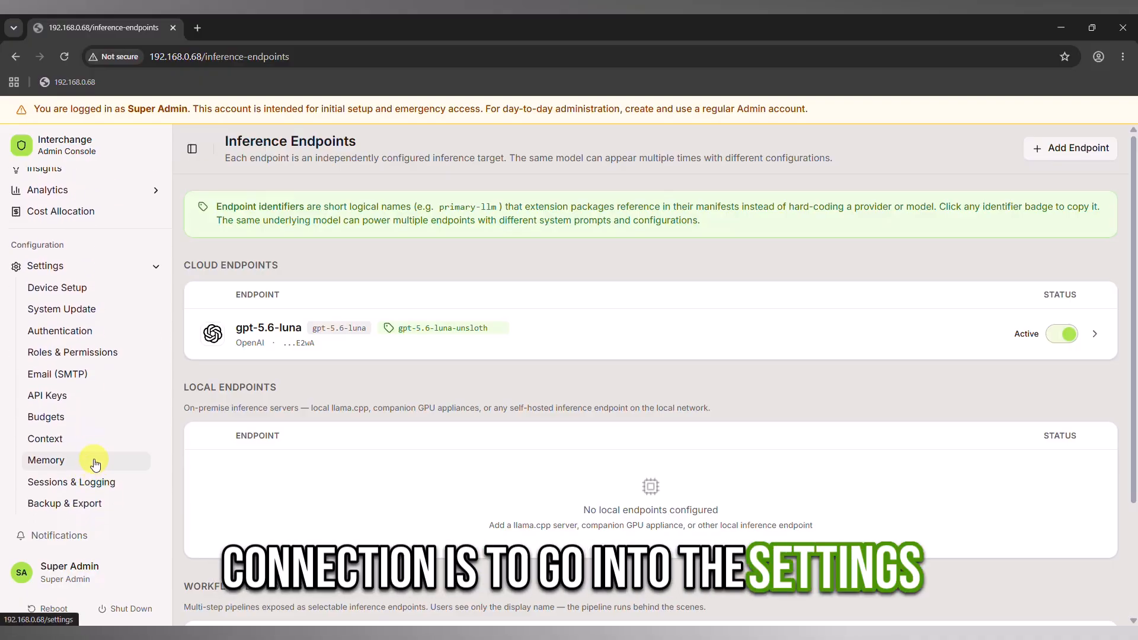
{"action": "left_click", "coordinate": [61, 401]}
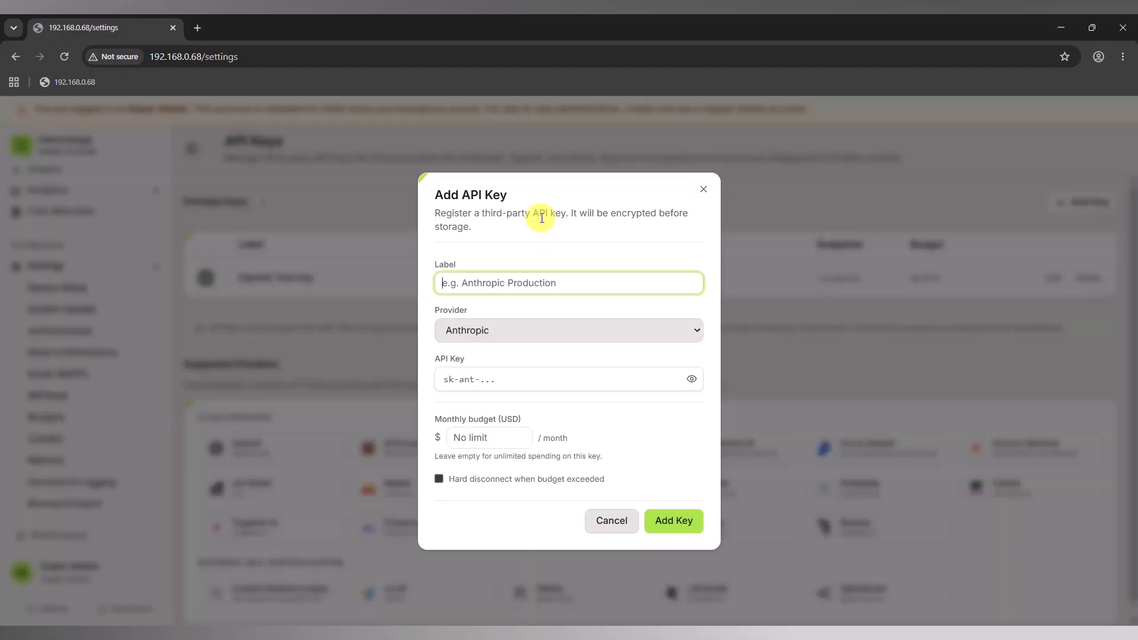
{"action": "type", "text": "Unsloth Desktop API Ke"}
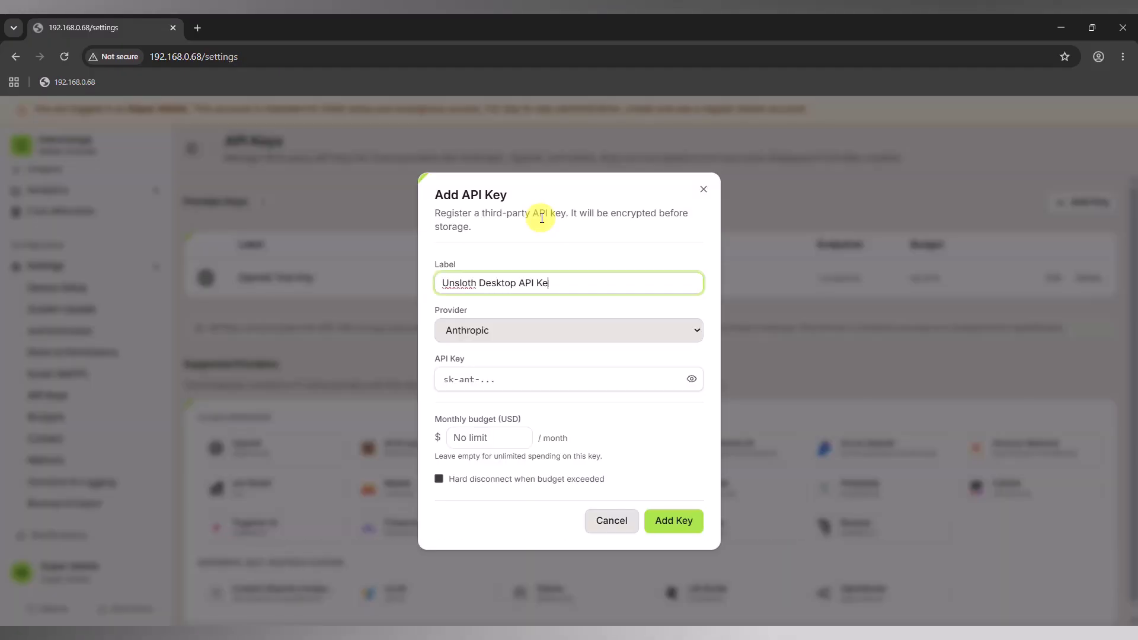
{"action": "left_click", "coordinate": [521, 329]}
{"action": "scroll", "coordinate": [513, 274], "scroll_direction": "down", "scroll_amount": 2}
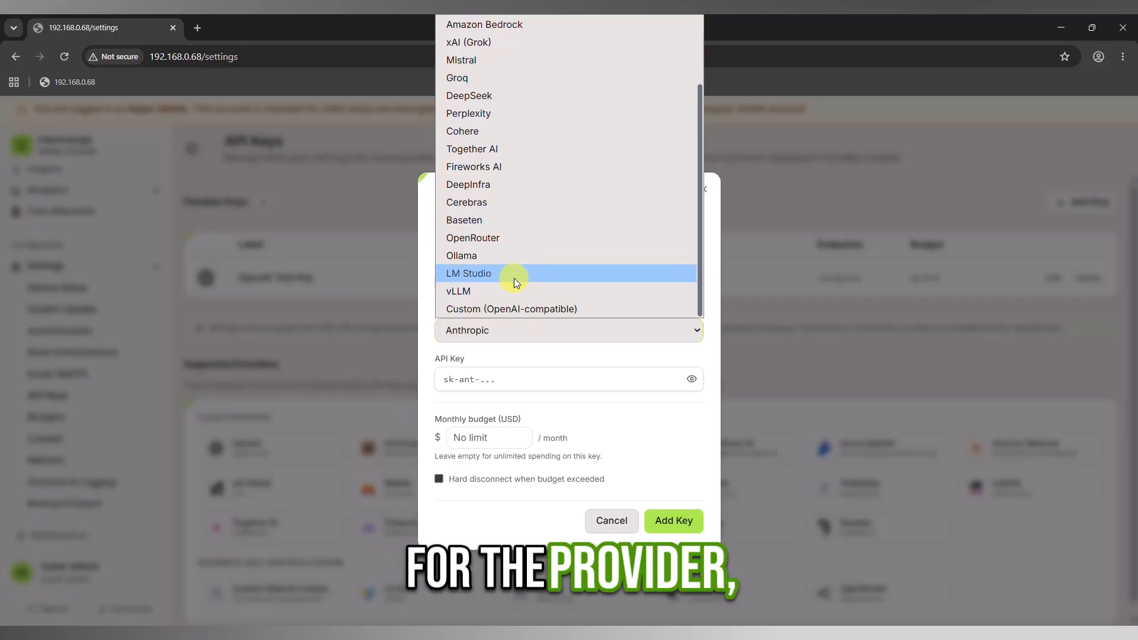
{"action": "left_click", "coordinate": [589, 308]}
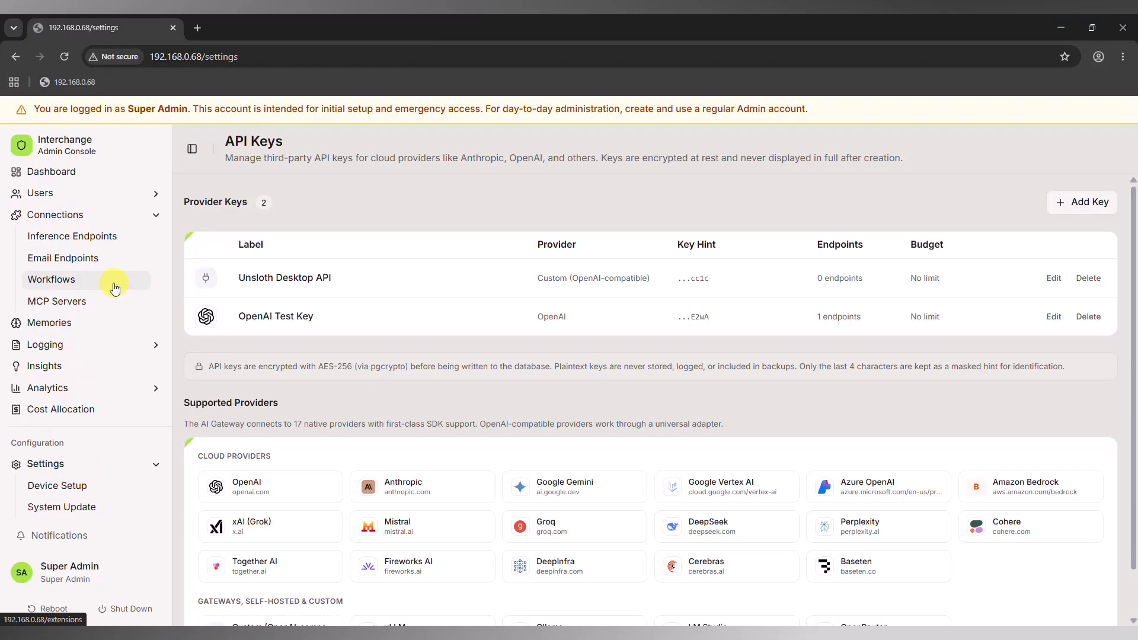
Start a new inference endpoint with the display name Unsloth Desktop Gemma 4.
{"action": "scroll", "coordinate": [112, 285], "scroll_direction": "up", "scroll_amount": 1}
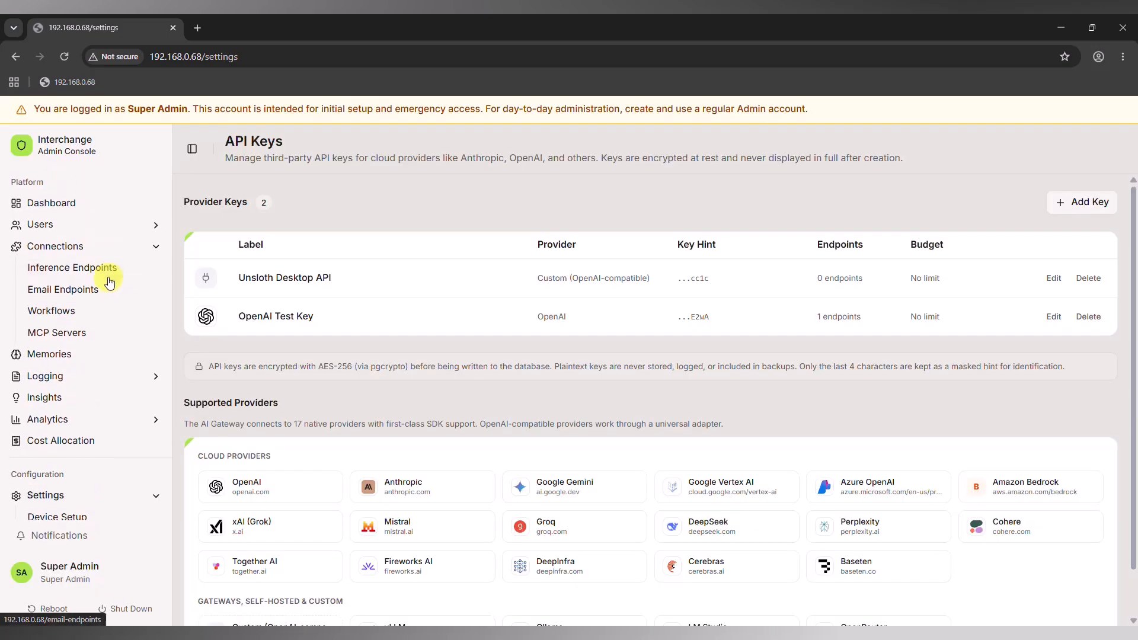
{"action": "left_click", "coordinate": [82, 274]}
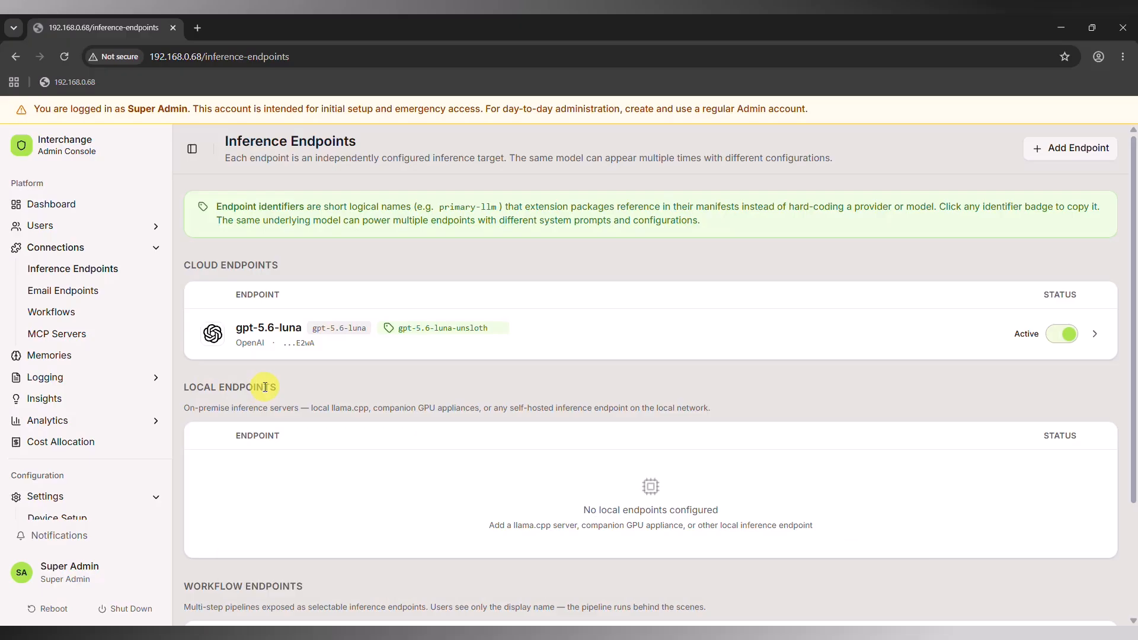
{"action": "left_click", "coordinate": [1097, 148]}
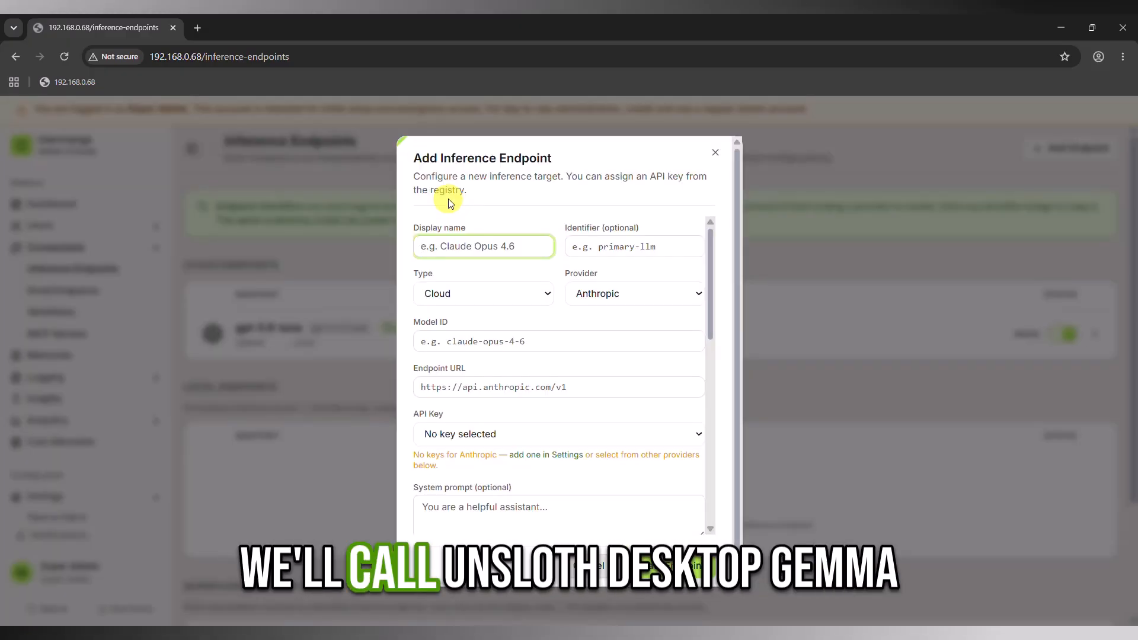
{"action": "type", "text": "Unsloth"}
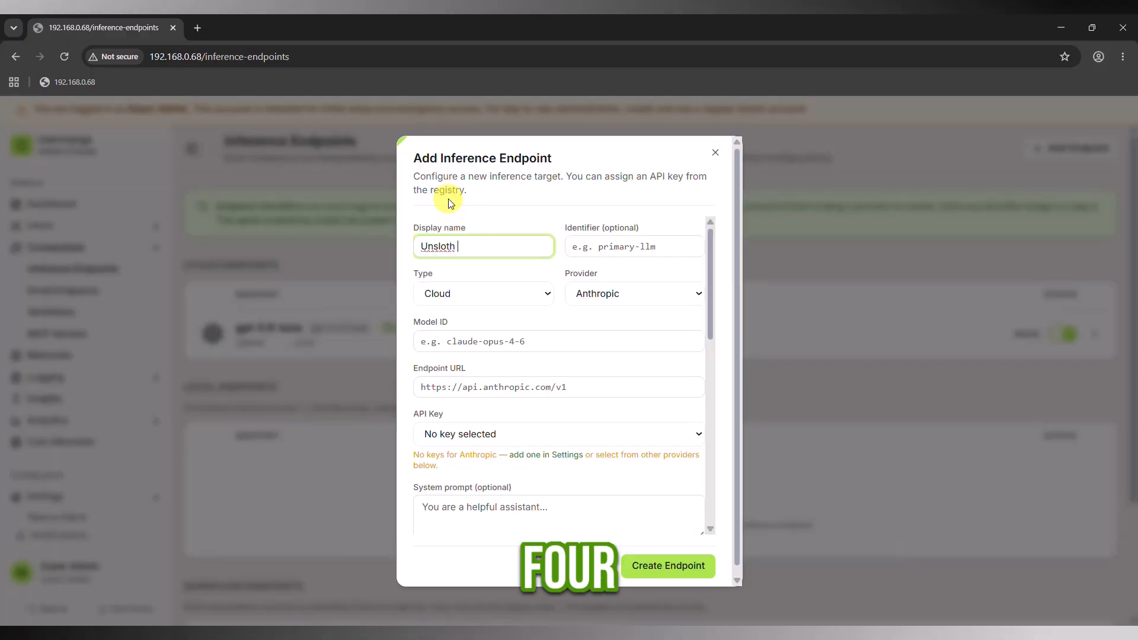
{"action": "type", "text": " Desktop Gemma 4"}
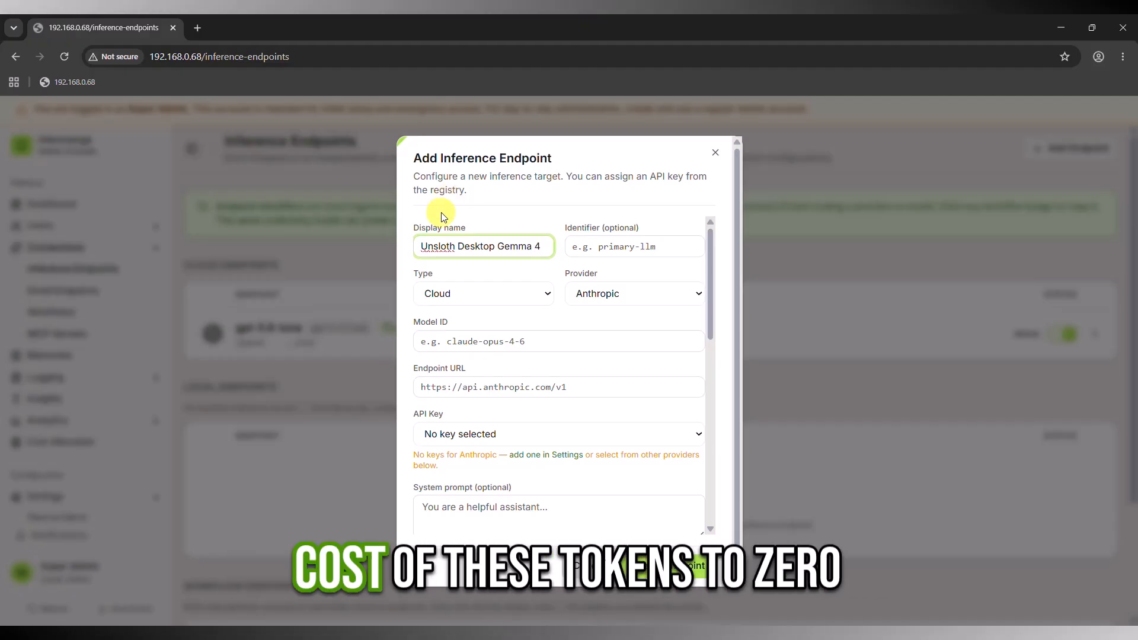
Create the endpoint as type Local with model ID unsloth/gemma-4-E2B-it-GGUF, and enable it.
{"action": "left_click", "coordinate": [483, 295]}
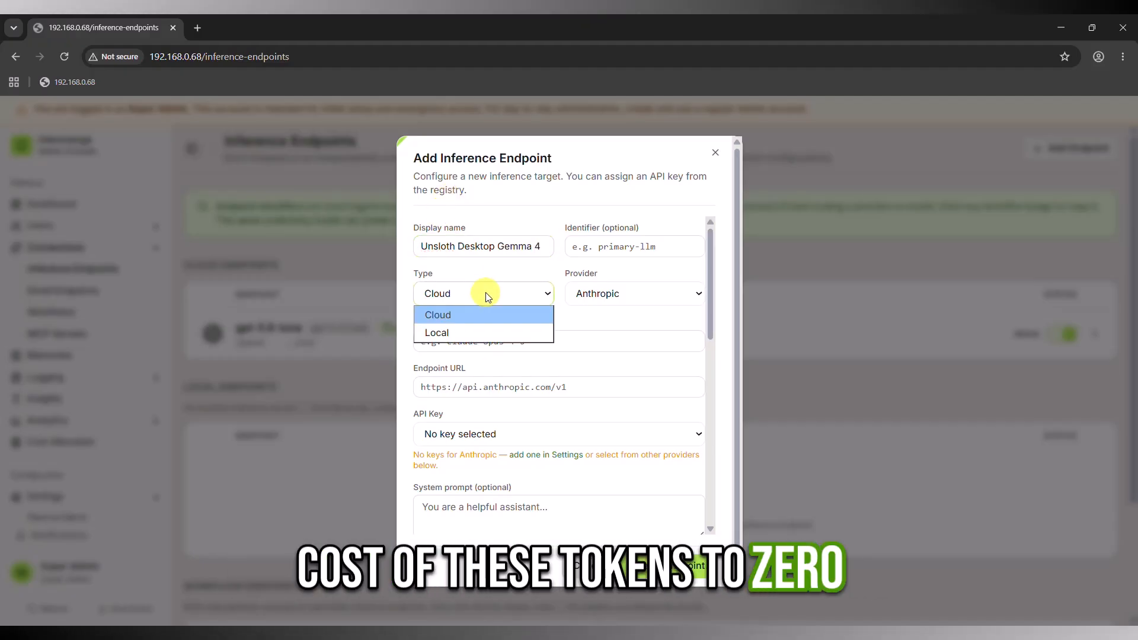
{"action": "left_click", "coordinate": [483, 333]}
{"action": "scroll", "coordinate": [611, 415], "scroll_direction": "down", "scroll_amount": 10}
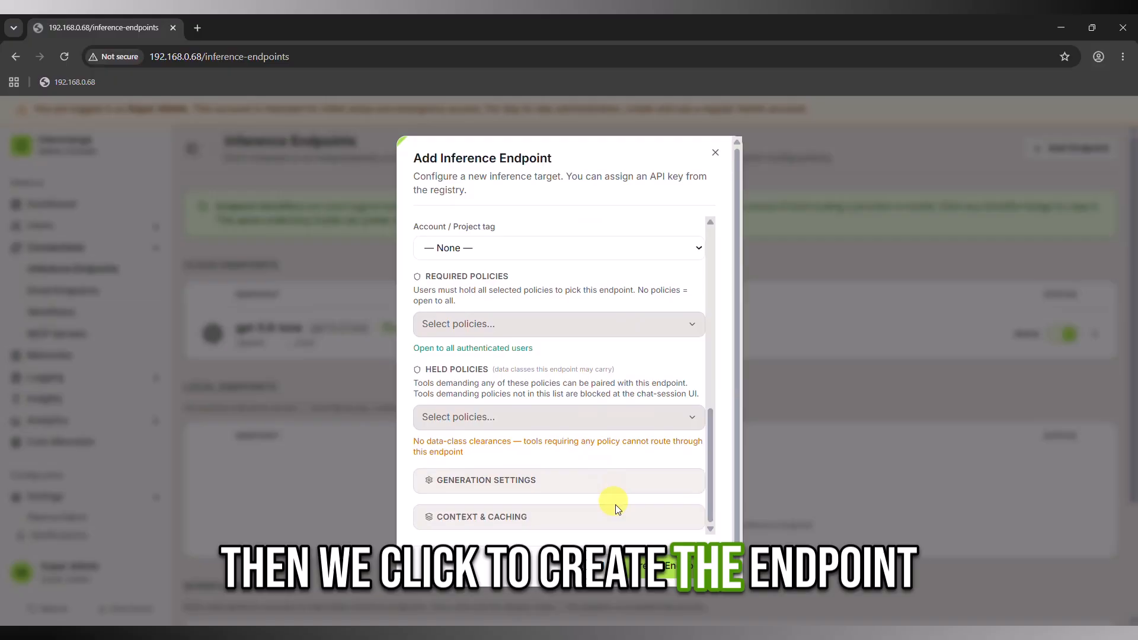
{"action": "left_click", "coordinate": [665, 571]}
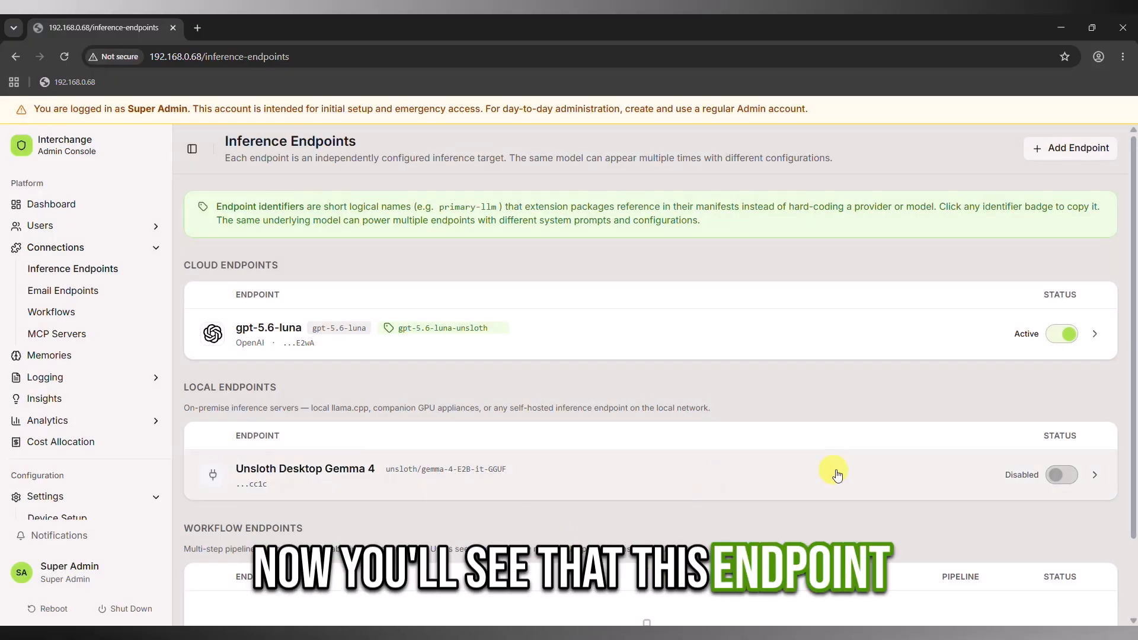
{"action": "left_click", "coordinate": [1058, 476]}
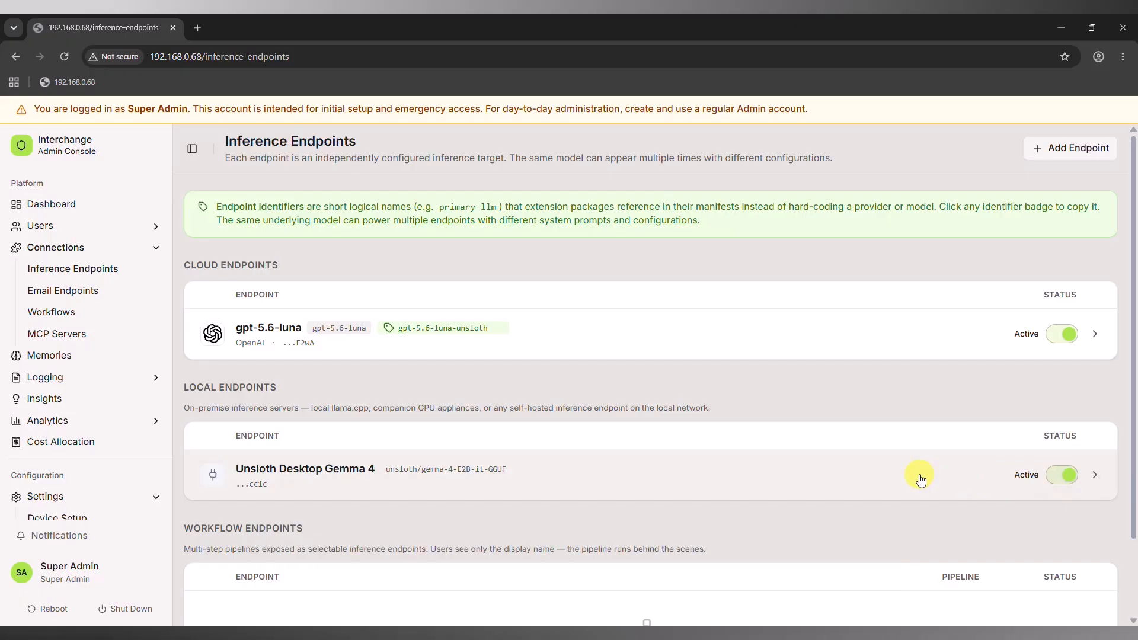
Switch to the User Client and set the chat session's endpoint to Unsloth Desktop Gemma 4.
{"action": "left_click", "coordinate": [115, 561]}
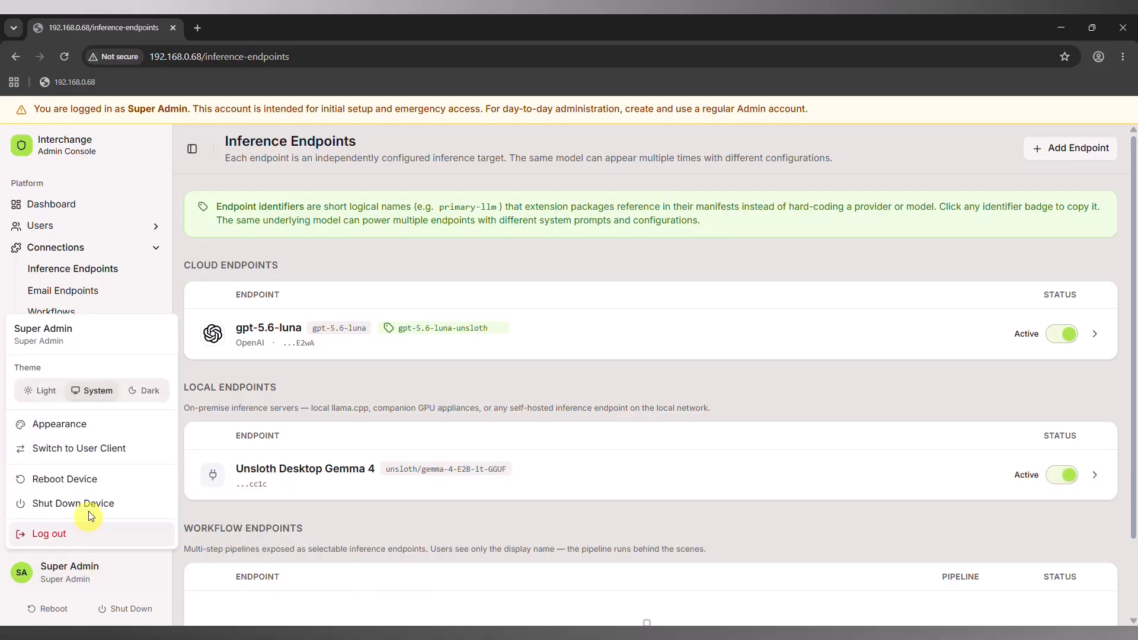
{"action": "left_click", "coordinate": [88, 447]}
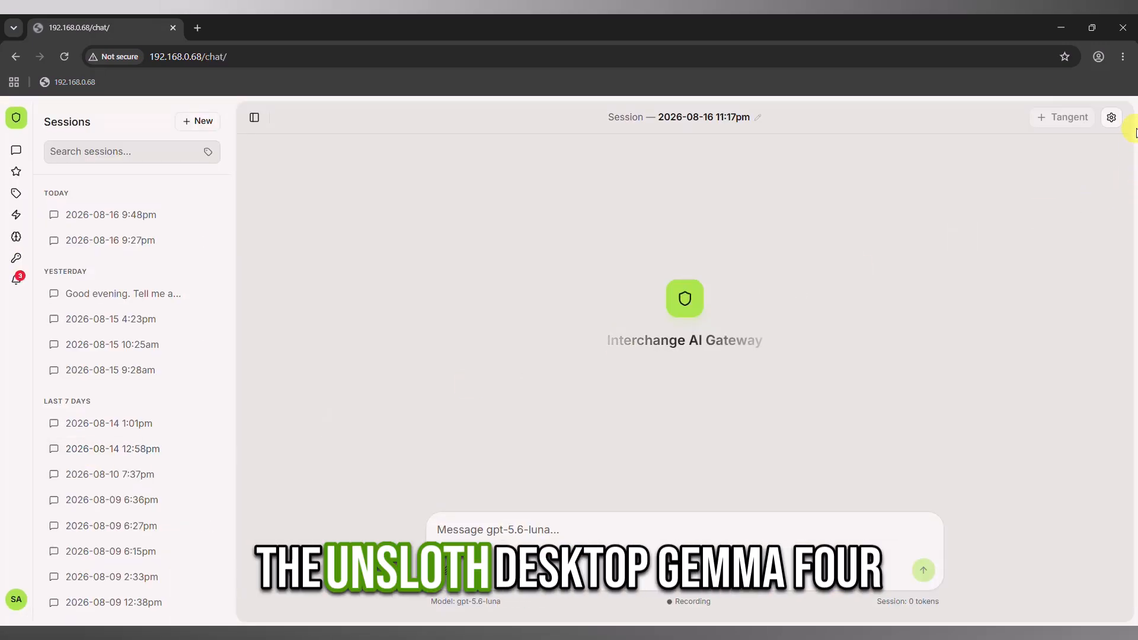
{"action": "left_click", "coordinate": [1110, 118]}
{"action": "left_click", "coordinate": [1050, 204]}
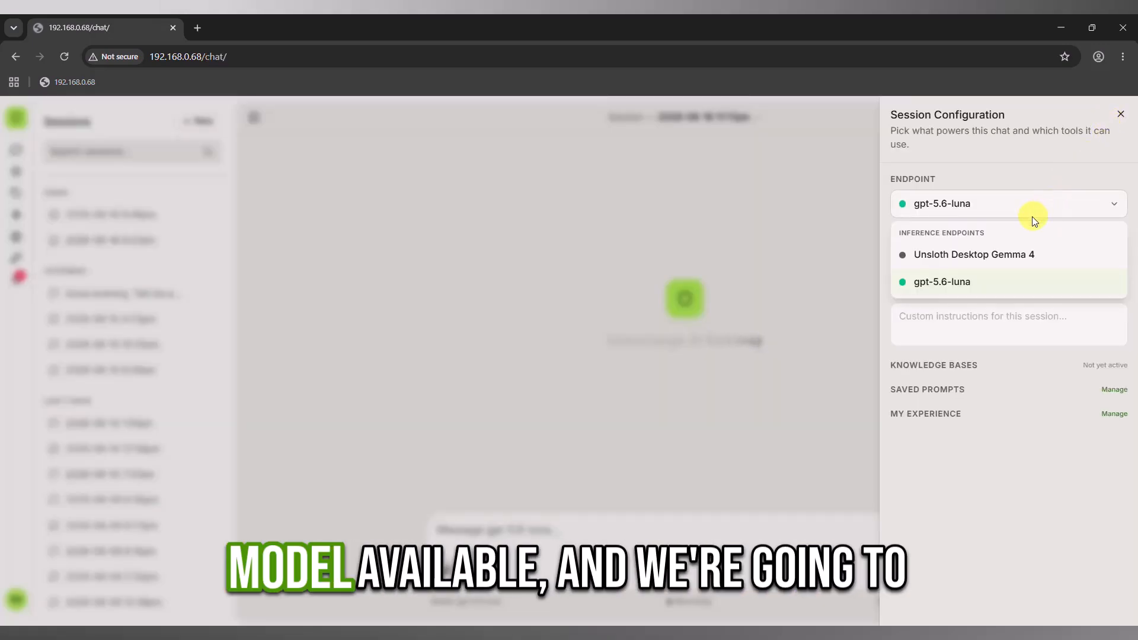
{"action": "left_click", "coordinate": [1018, 255]}
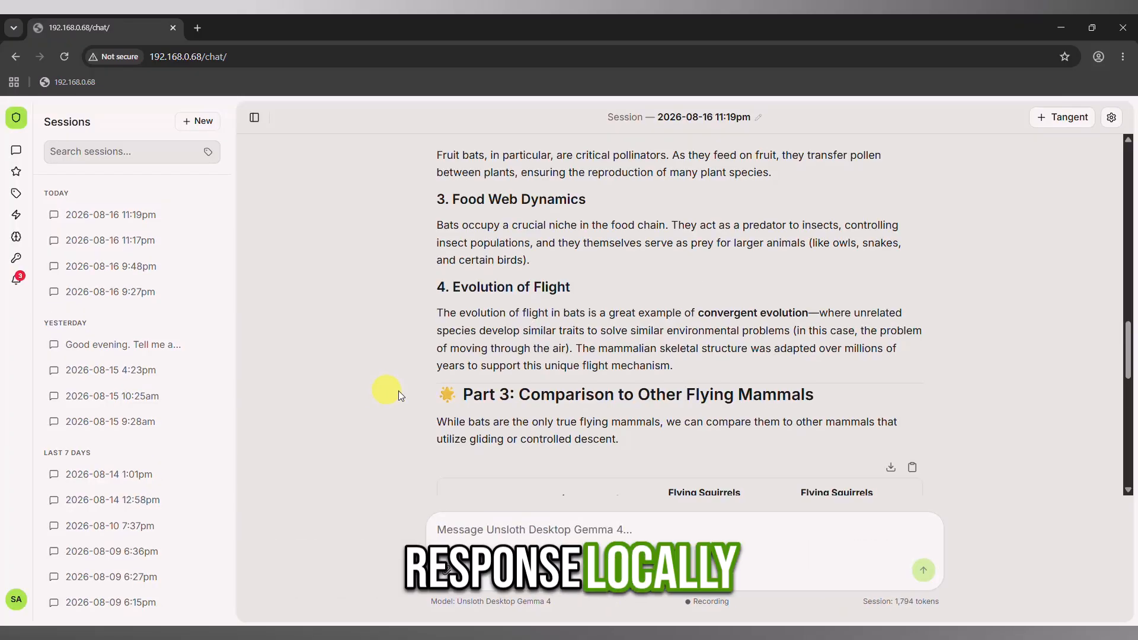
Read through the rest of the model's response about bats in the chat session.
{"action": "scroll", "coordinate": [709, 320], "scroll_direction": "down", "scroll_amount": 3}
{"action": "scroll", "coordinate": [709, 320], "scroll_direction": "down", "scroll_amount": 5}
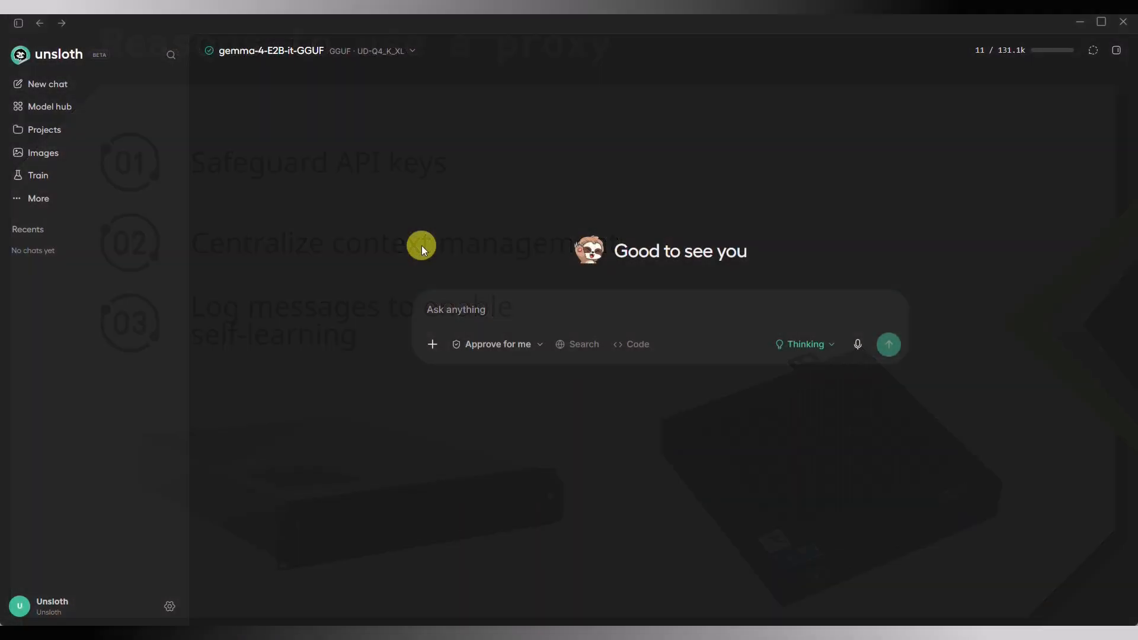
Switch to Unsloth and check the model selector for available cloud connections.
{"action": "left_click", "coordinate": [412, 54]}
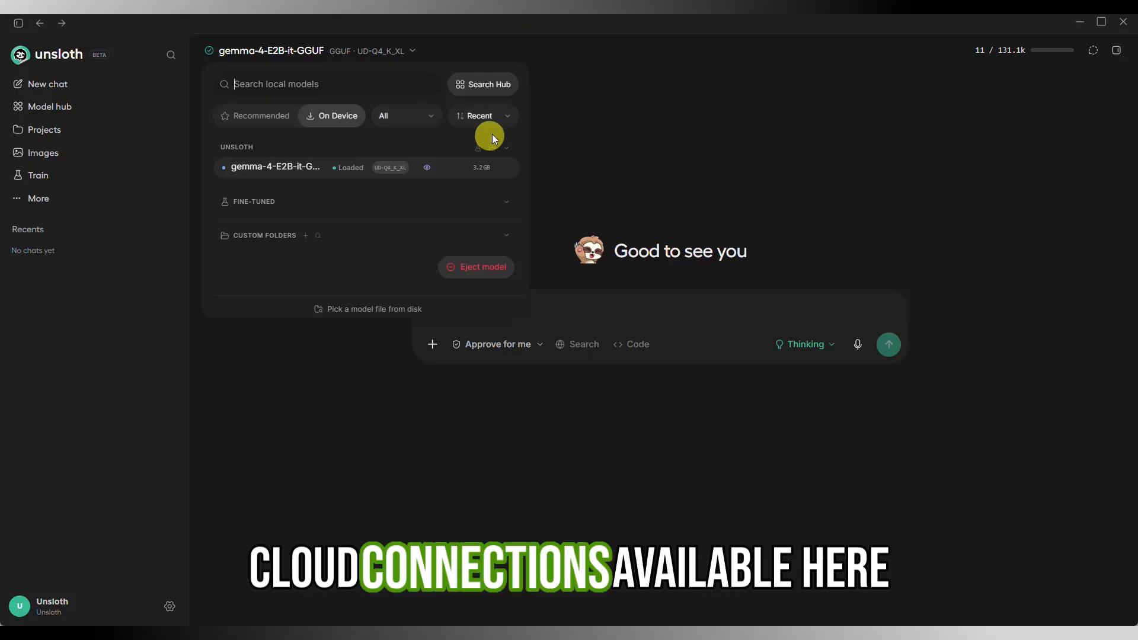
{"action": "left_click", "coordinate": [610, 172]}
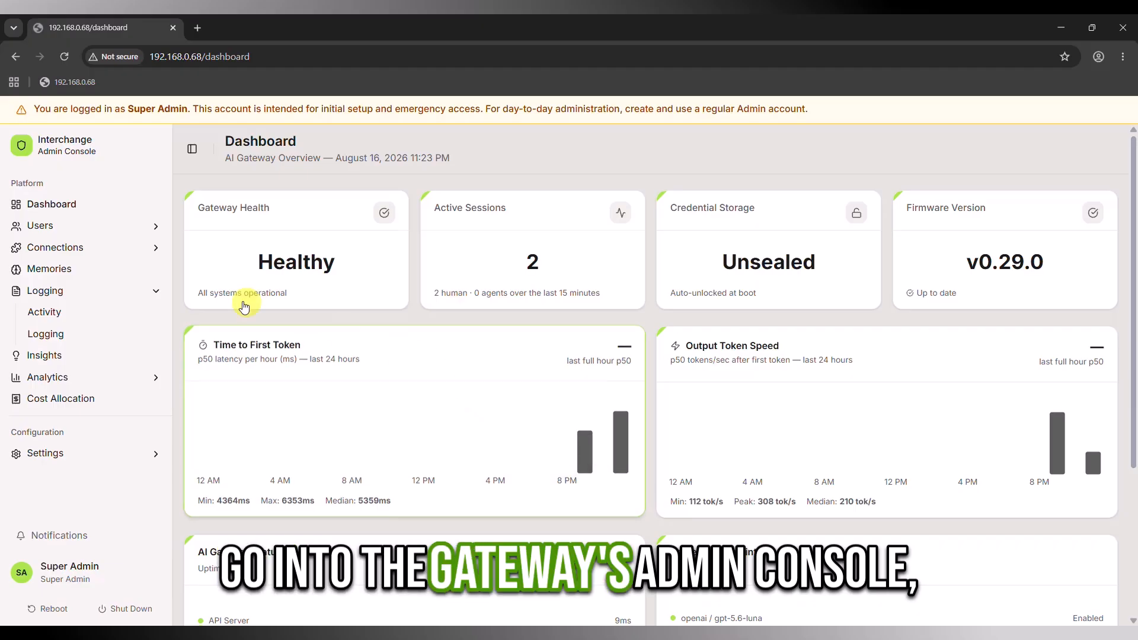
In the gateway's Admin Console, open the gpt-5.6-luna cloud inference endpoint at its third-party access settings.
{"action": "left_click", "coordinate": [86, 247]}
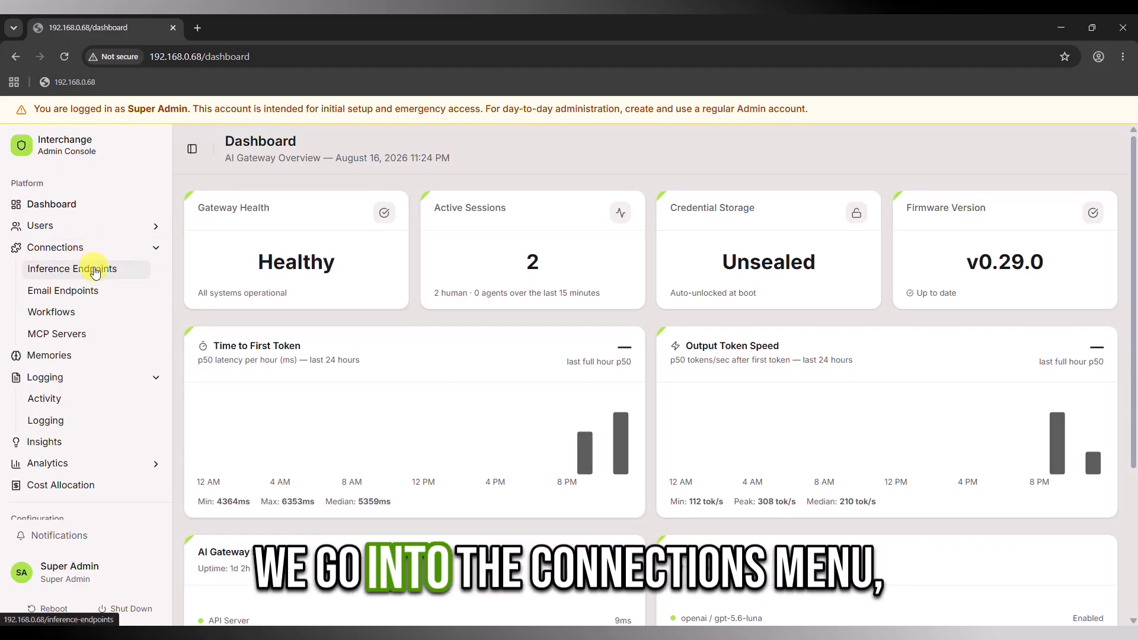
{"action": "left_click", "coordinate": [77, 269]}
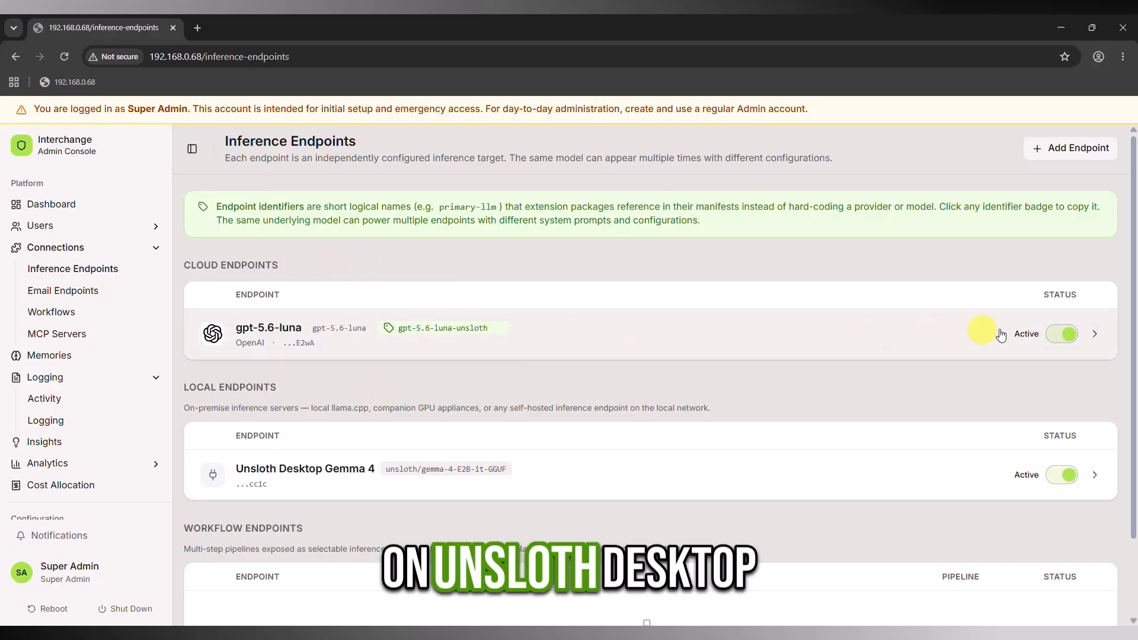
{"action": "left_click", "coordinate": [1095, 334]}
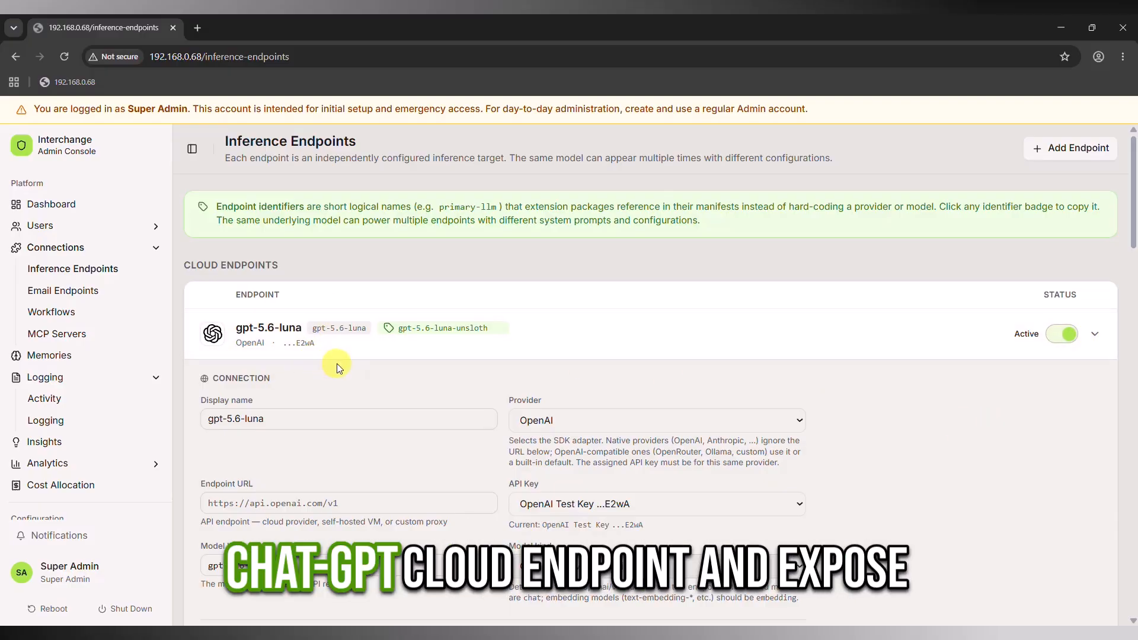
{"action": "scroll", "coordinate": [387, 384], "scroll_direction": "down", "scroll_amount": 5}
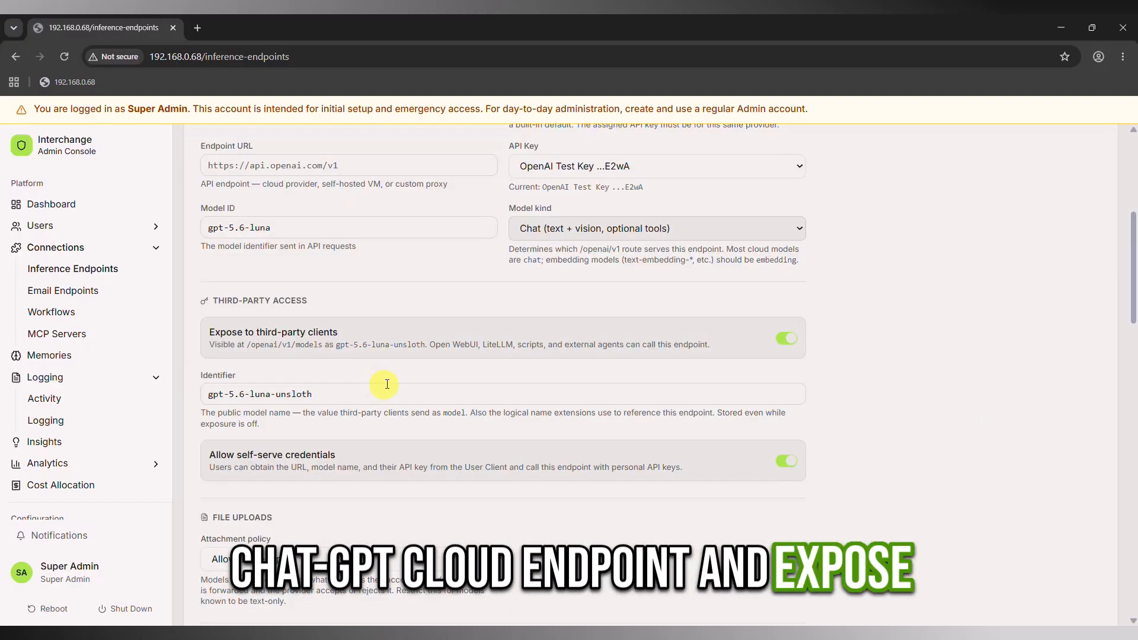
Set the endpoint's third-party identifier to public-chatgpt-dont-share-sensitive-data and allow self-serve credentials.
{"action": "left_click", "coordinate": [318, 391]}
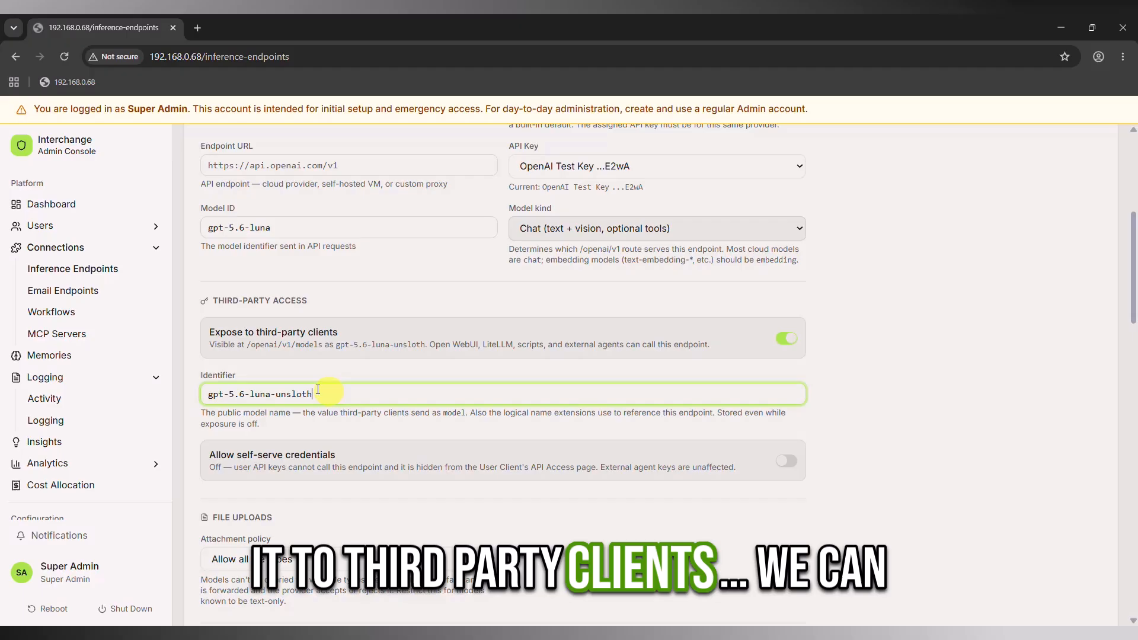
{"action": "left_click", "coordinate": [210, 392]}
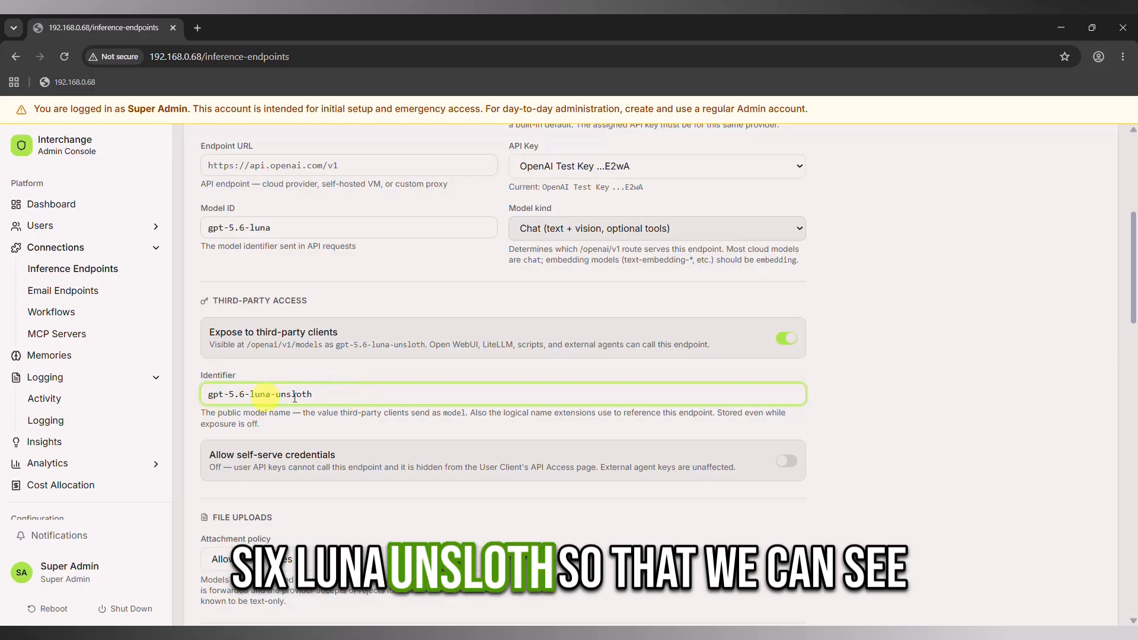
{"action": "triple_click", "coordinate": [266, 393]}
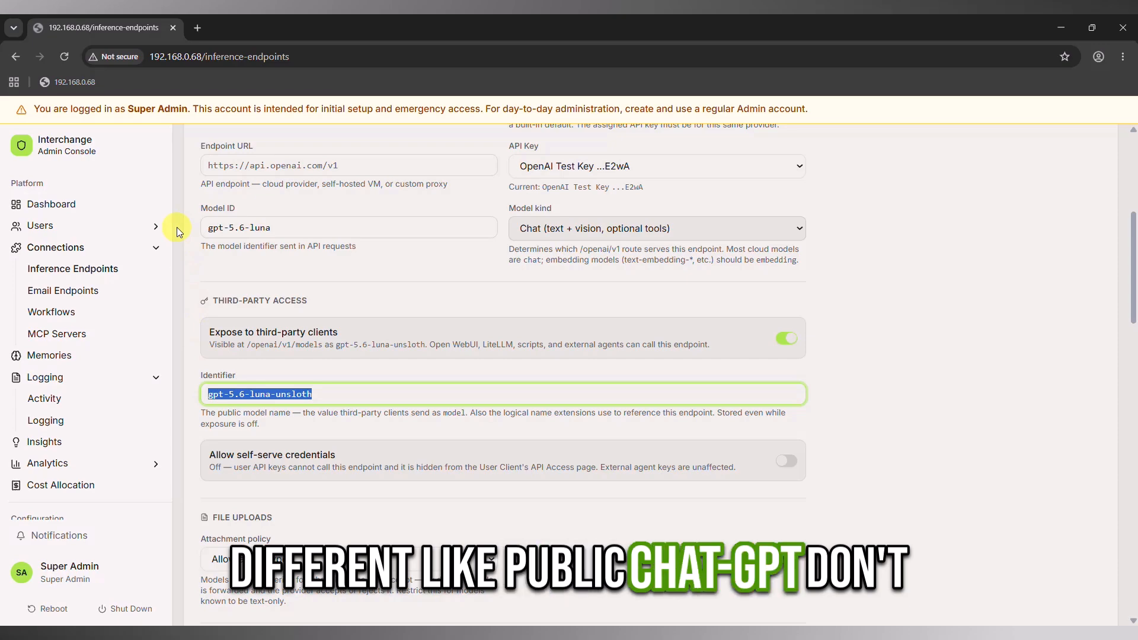
{"action": "type", "text": "public-chatgpt-dont-share-sensitive-data"}
{"action": "scroll", "coordinate": [353, 367], "scroll_direction": "down", "scroll_amount": 1}
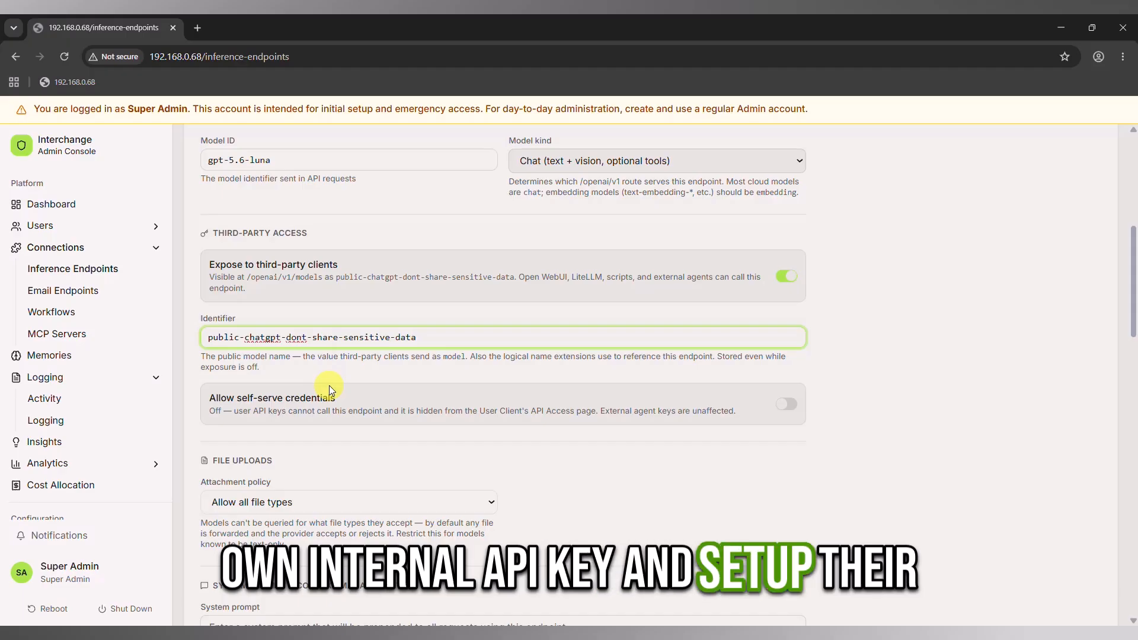
{"action": "left_click", "coordinate": [787, 408]}
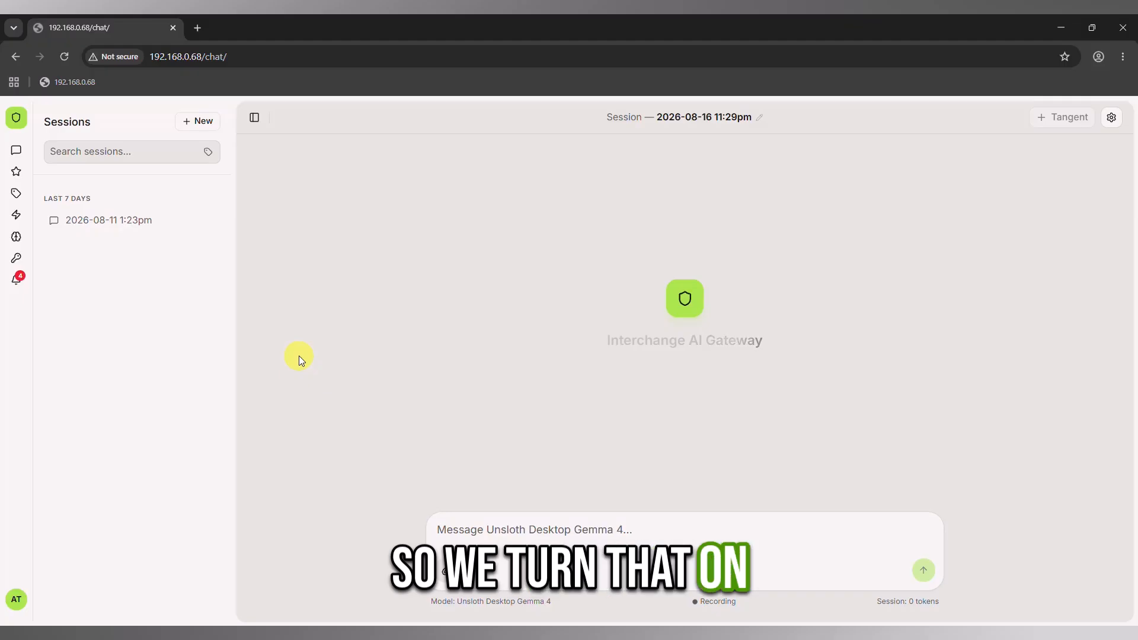
Open the API Access page in the test user's User Client.
{"action": "left_click", "coordinate": [16, 258]}
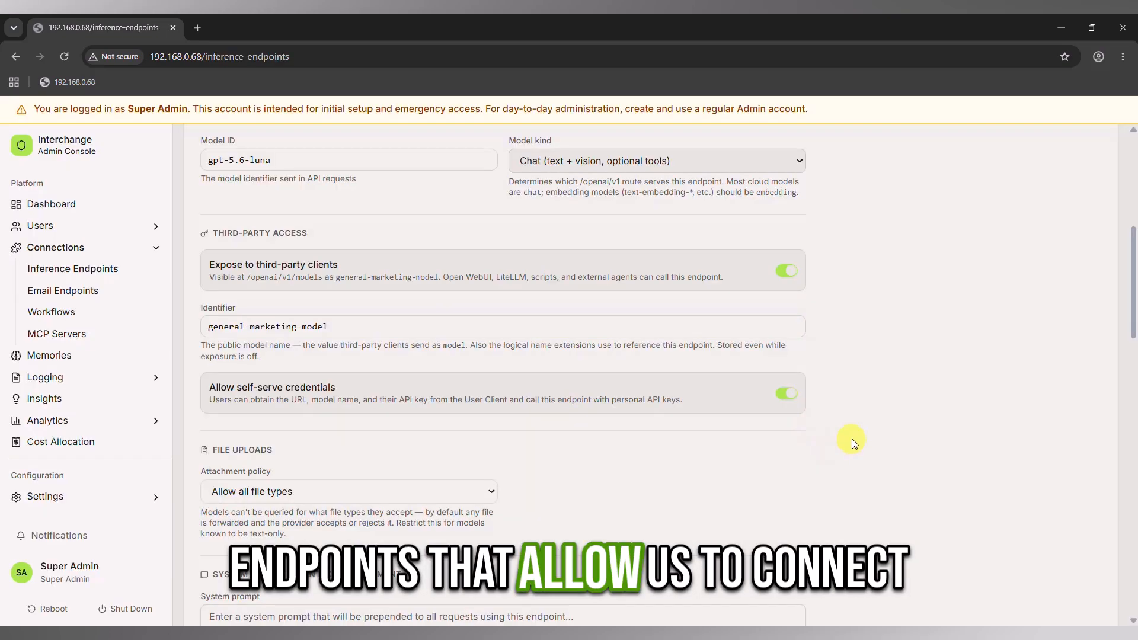
Save the gpt-5.6-luna endpoint with the identifier general-marketing-model and self-serve credentials allowed.
{"action": "scroll", "coordinate": [851, 436], "scroll_direction": "down", "scroll_amount": 5}
{"action": "scroll", "coordinate": [858, 449], "scroll_direction": "down", "scroll_amount": 12}
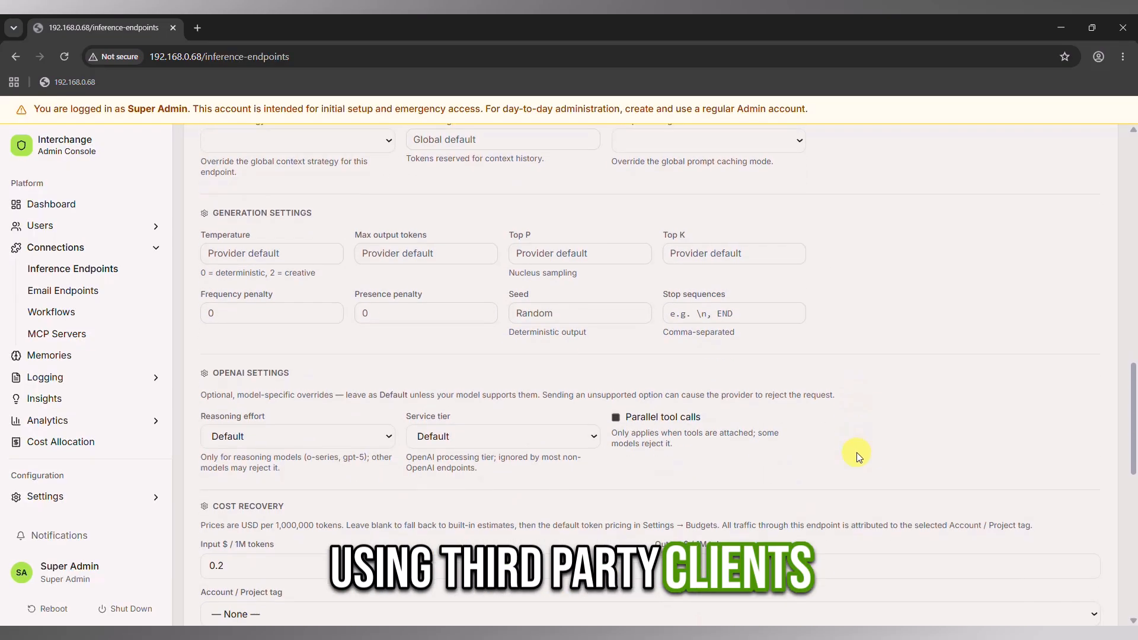
{"action": "scroll", "coordinate": [887, 481], "scroll_direction": "down", "scroll_amount": 1}
{"action": "left_click", "coordinate": [1035, 527]}
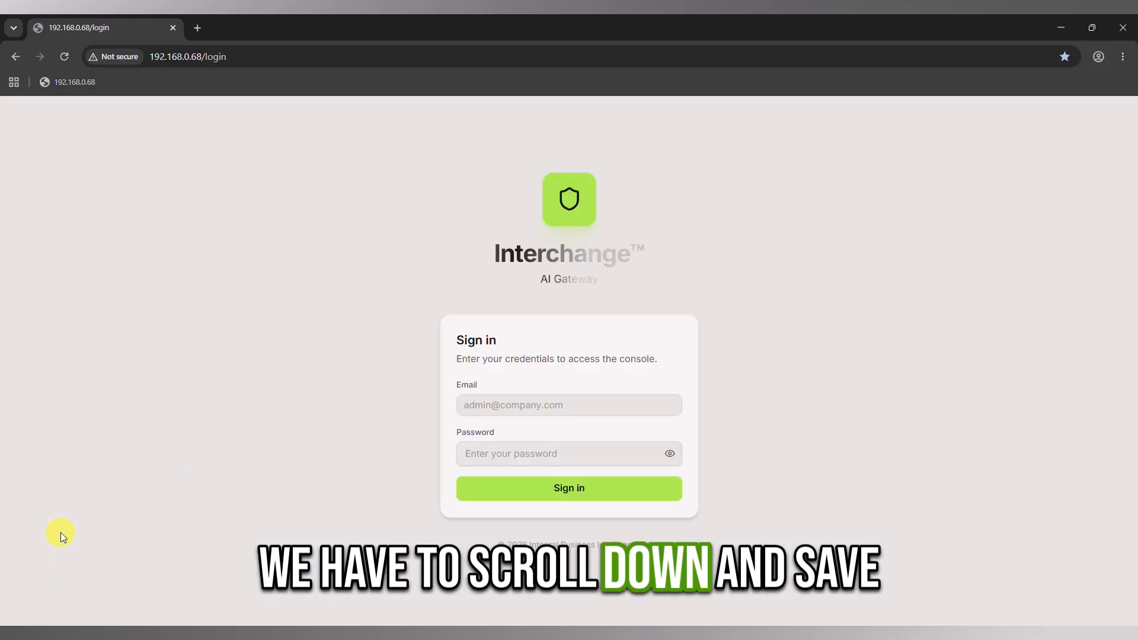
Sign in to the gateway as the test user with that account's e-mail.
{"action": "left_click", "coordinate": [470, 404]}
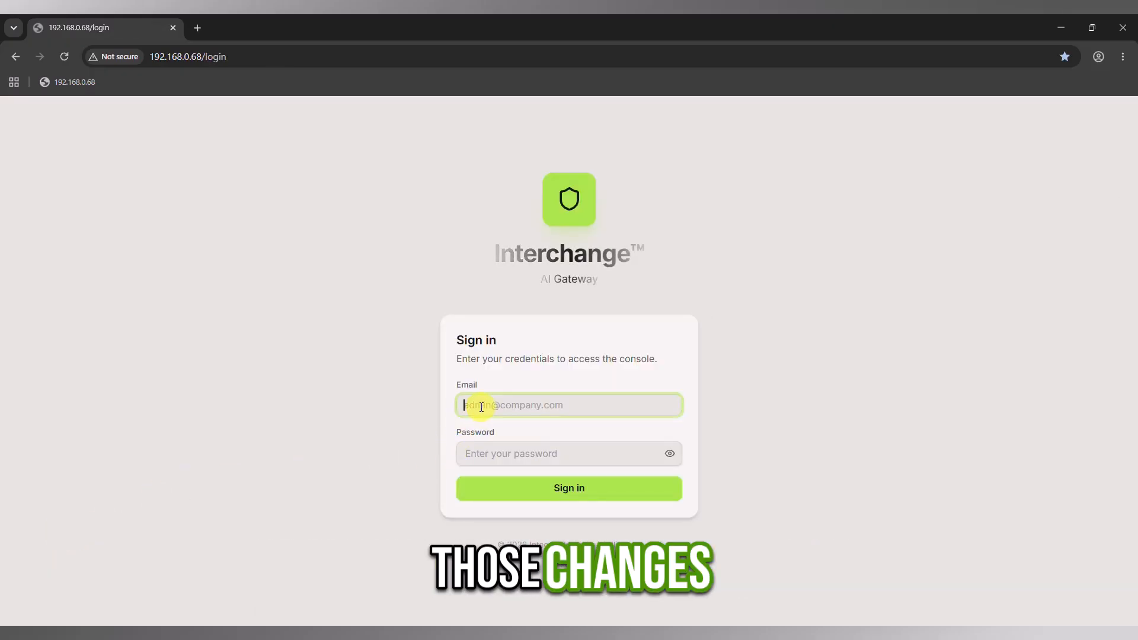
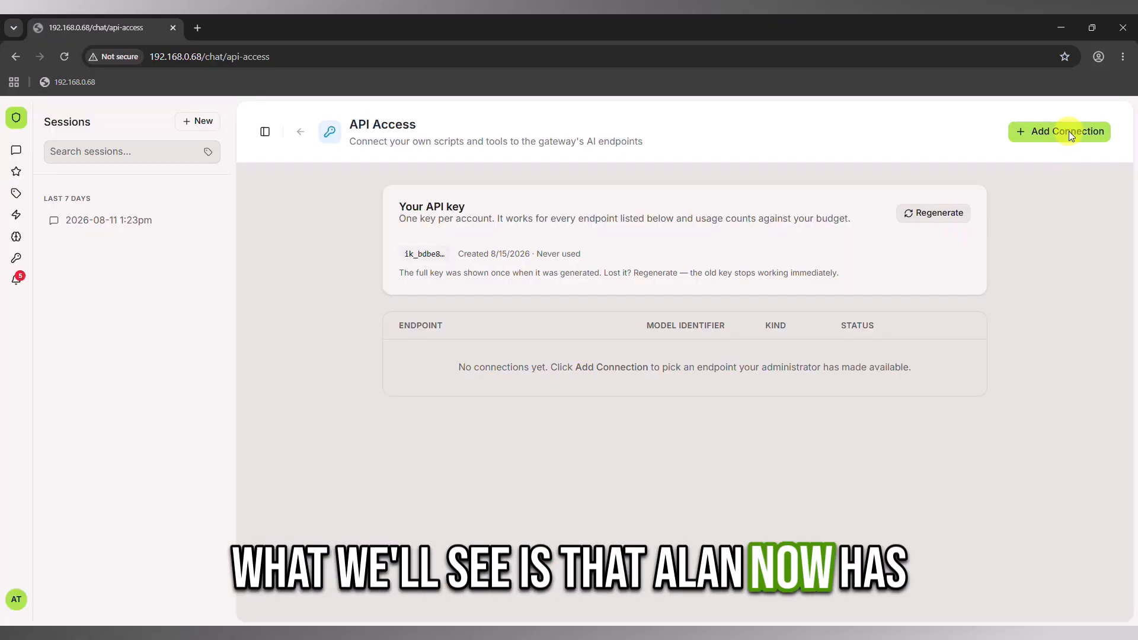
Add an API connection to the gpt-5.6-luna endpoint for the test user.
{"action": "left_click", "coordinate": [1069, 130]}
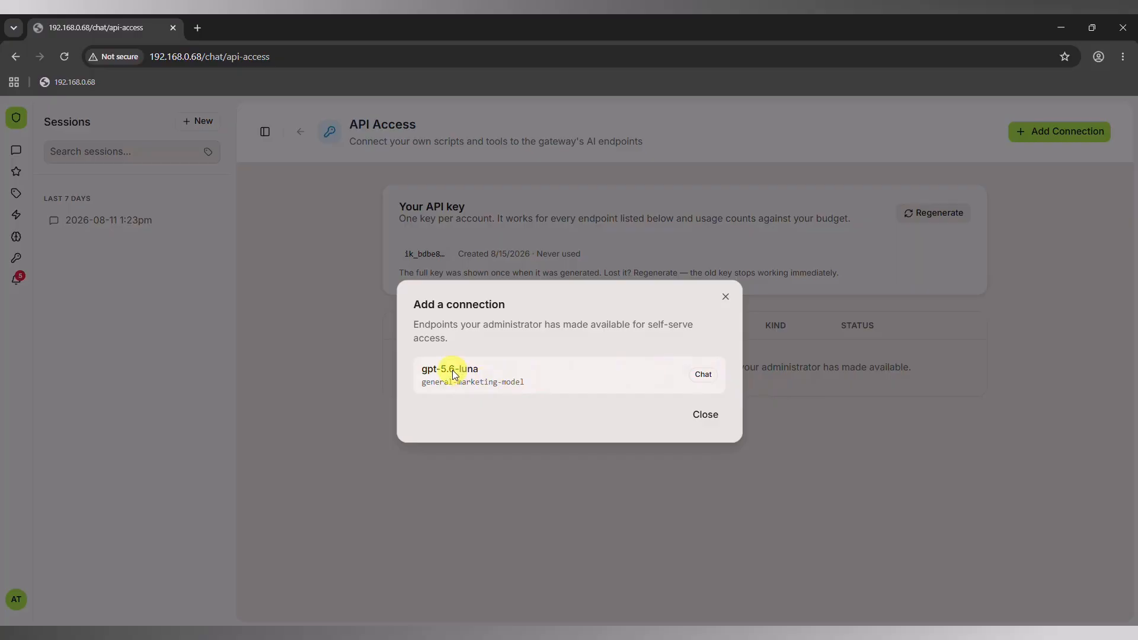
{"action": "left_click", "coordinate": [453, 371]}
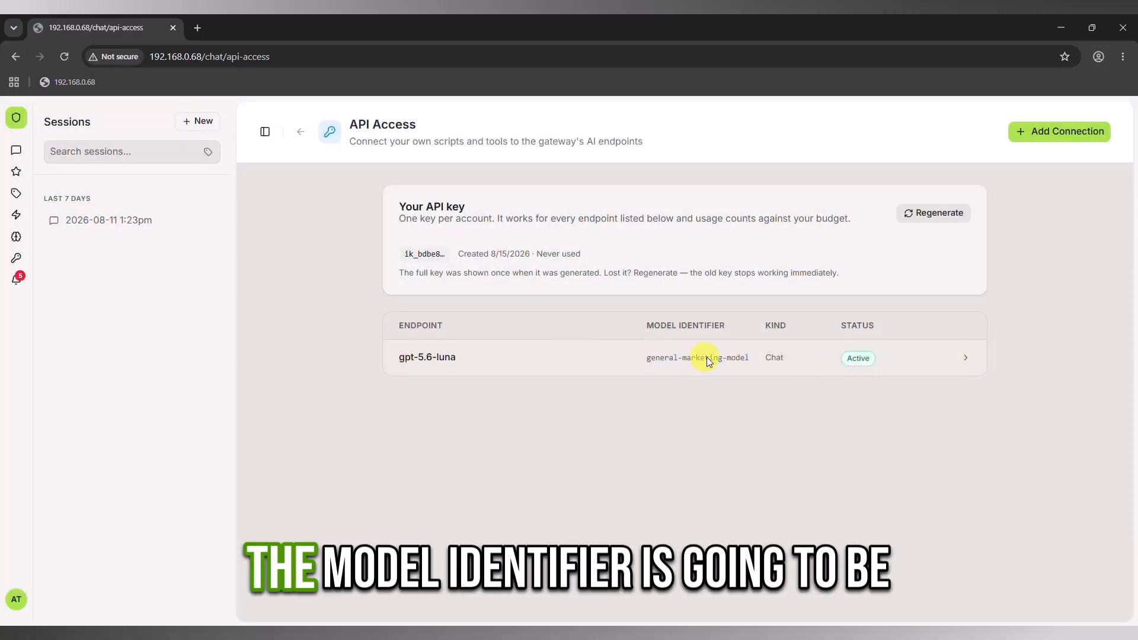
Expand the gpt-5.6-luna connection and review its base URL, model name, API key field and code snippets.
{"action": "left_click", "coordinate": [942, 359]}
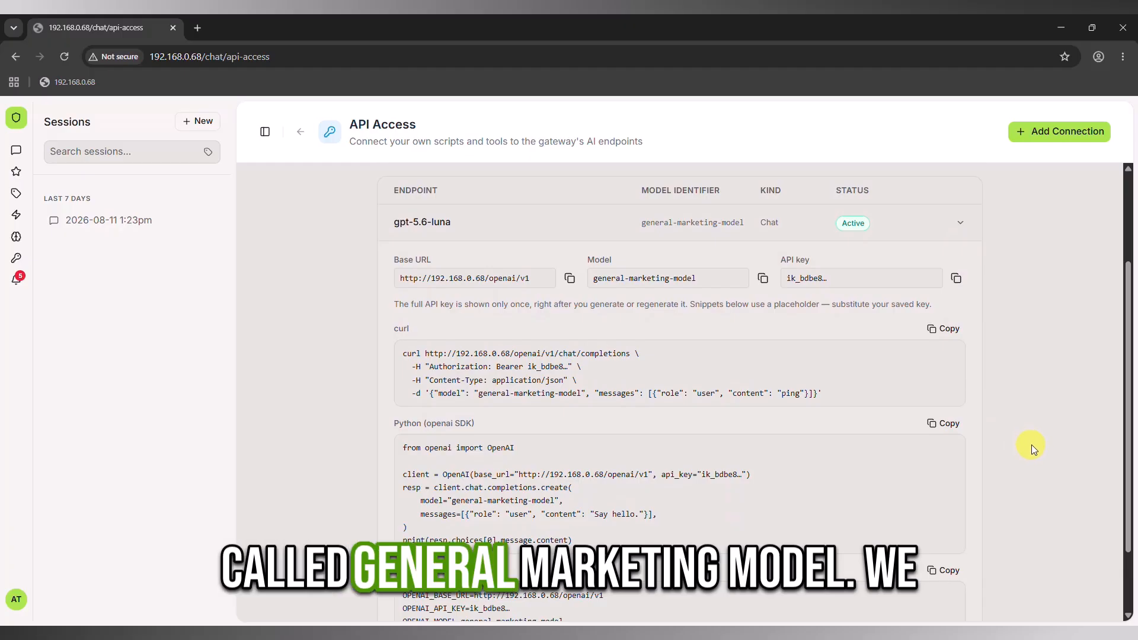
{"action": "scroll", "coordinate": [1034, 446], "scroll_direction": "up", "scroll_amount": 1}
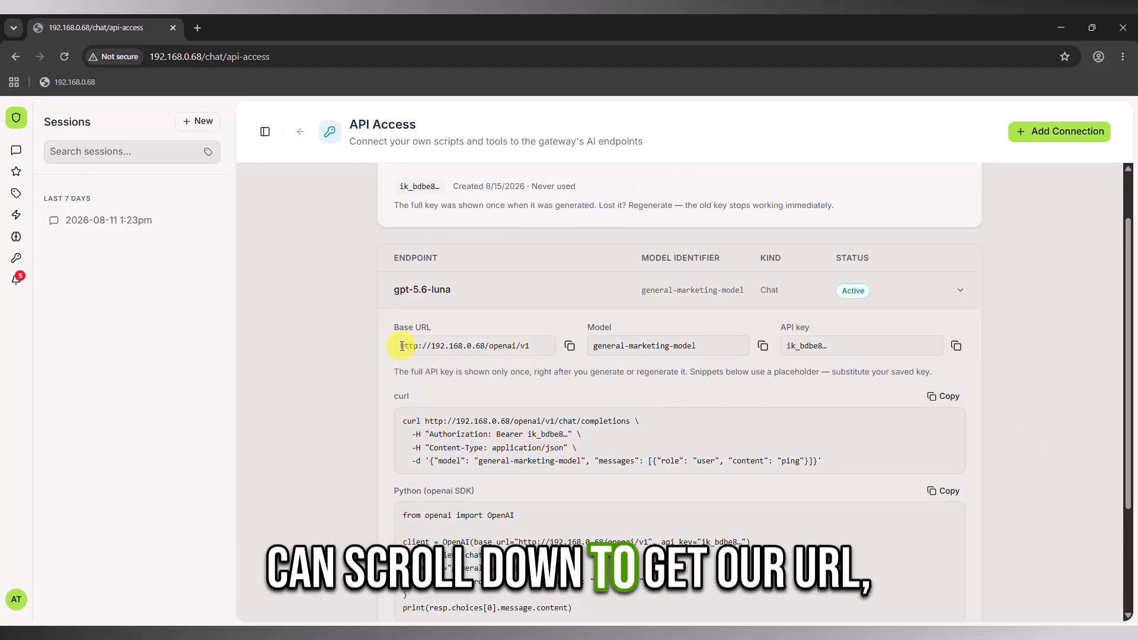
{"action": "scroll", "coordinate": [358, 510], "scroll_direction": "down", "scroll_amount": 1}
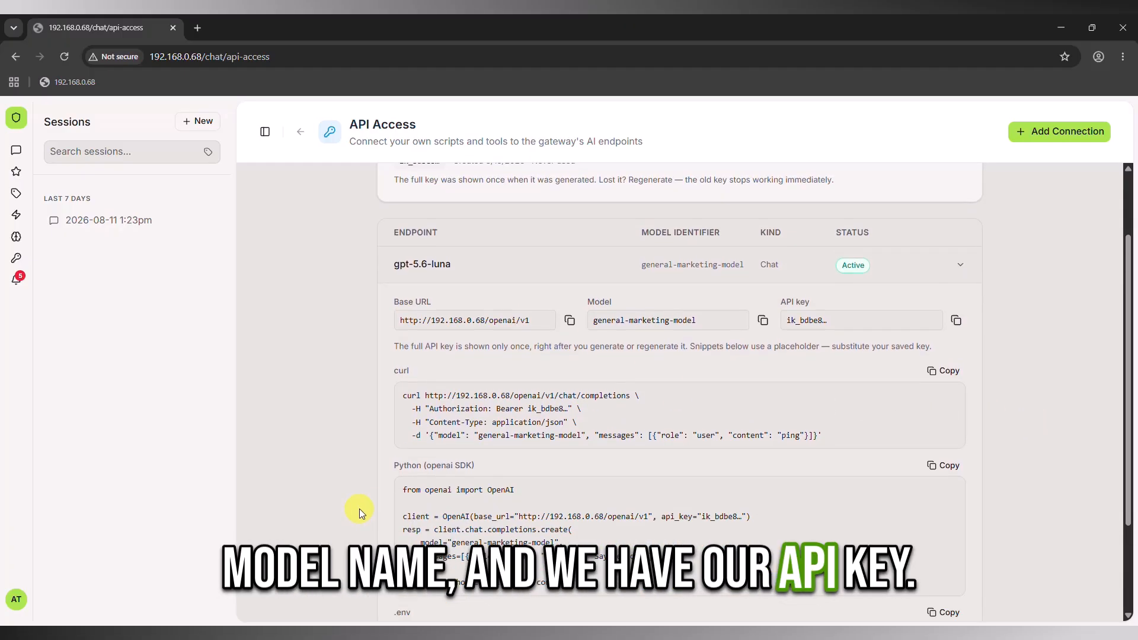
{"action": "scroll", "coordinate": [359, 508], "scroll_direction": "down", "scroll_amount": 2}
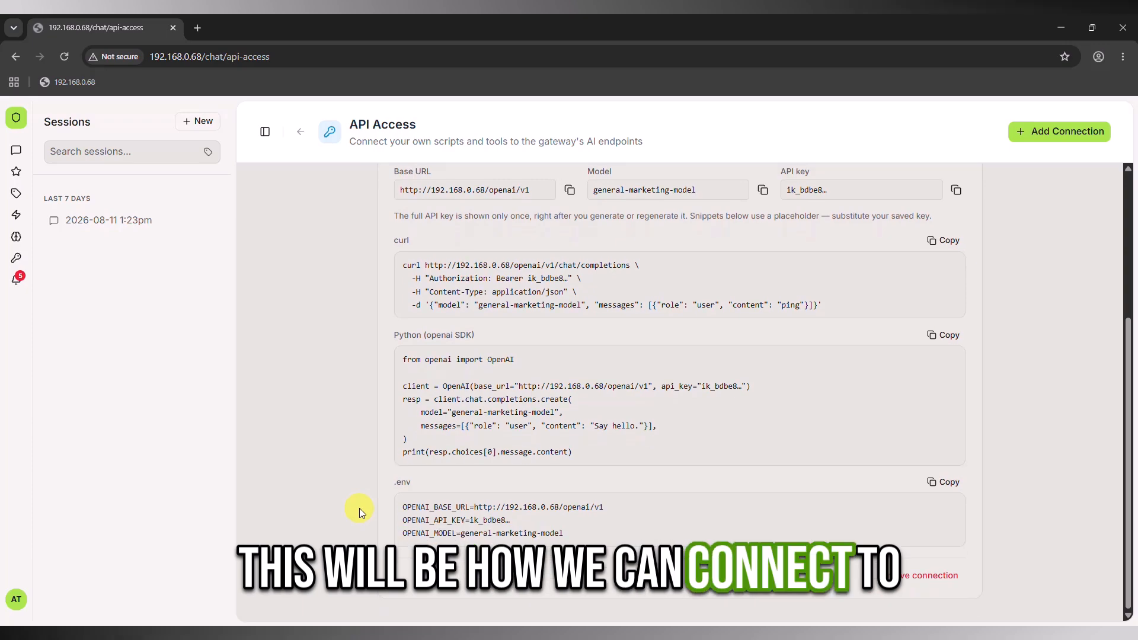
{"action": "scroll", "coordinate": [359, 508], "scroll_direction": "up", "scroll_amount": 4}
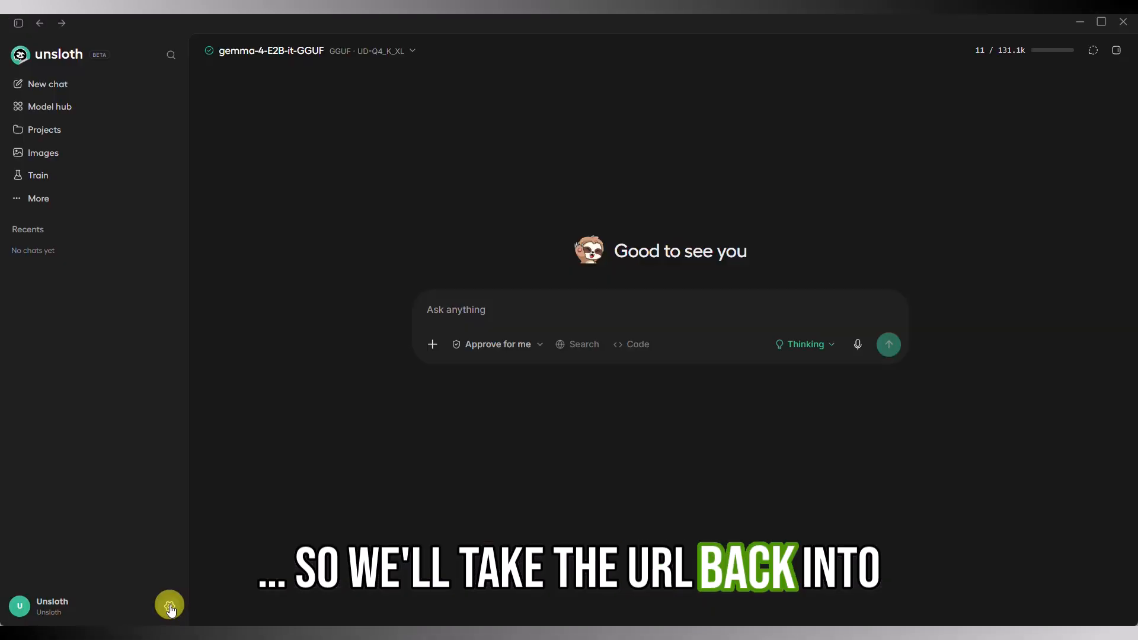
{"action": "left_click", "coordinate": [170, 605]}
{"action": "left_click", "coordinate": [307, 269]}
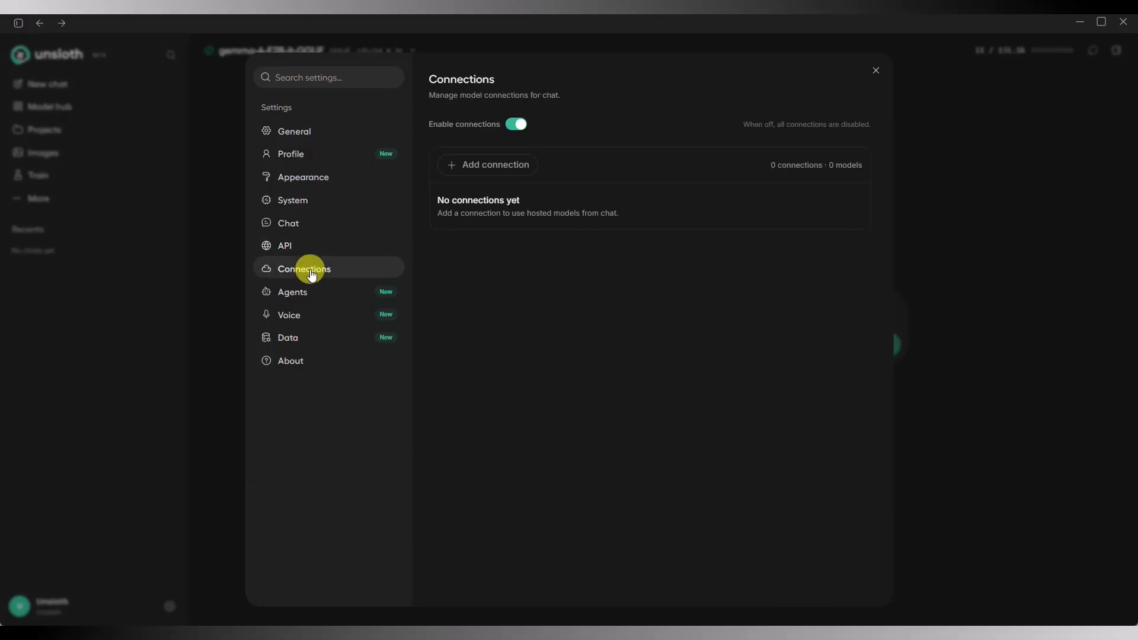
{"action": "left_click", "coordinate": [487, 164]}
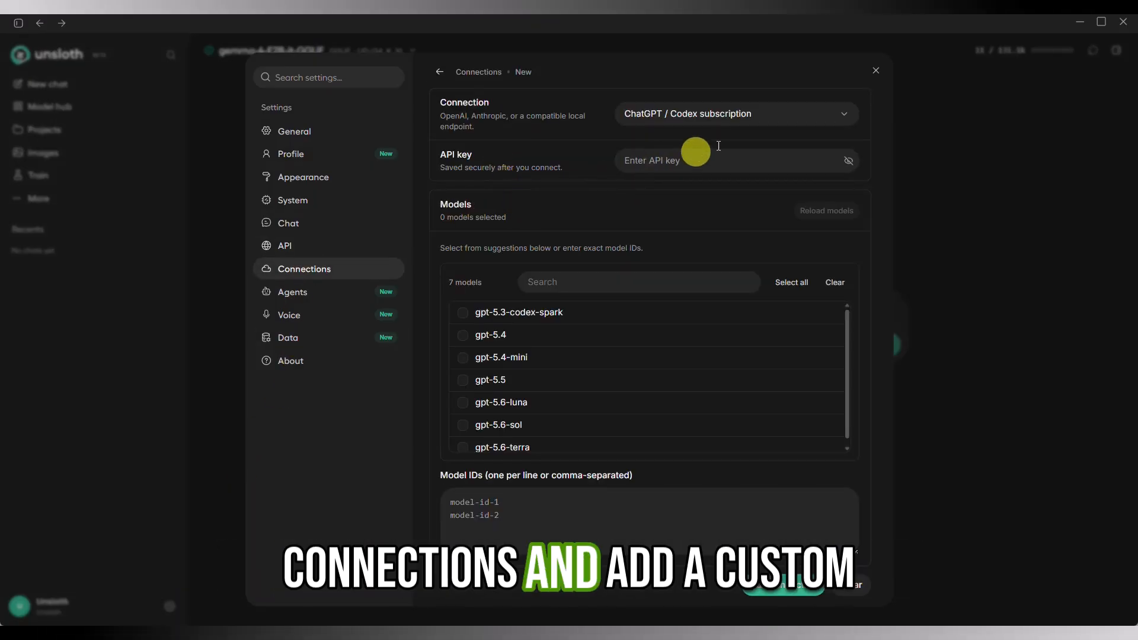
{"action": "left_click", "coordinate": [773, 115]}
{"action": "left_click", "coordinate": [657, 210]}
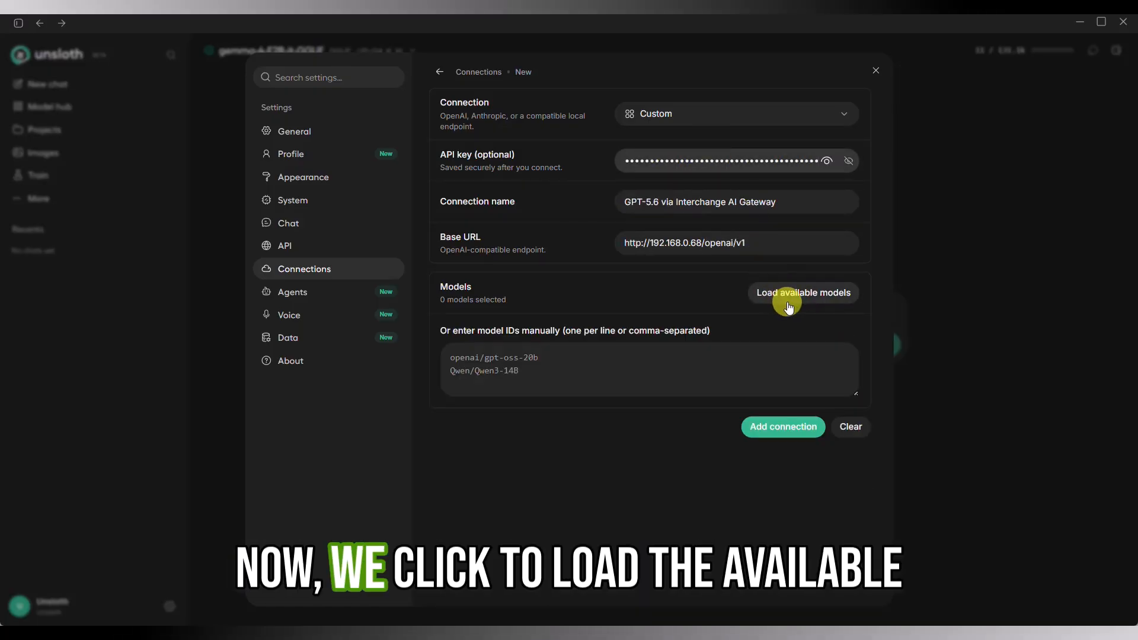
Load the connection's available models, select general-marketing-model, add the connection and close the settings.
{"action": "left_click", "coordinate": [793, 294]}
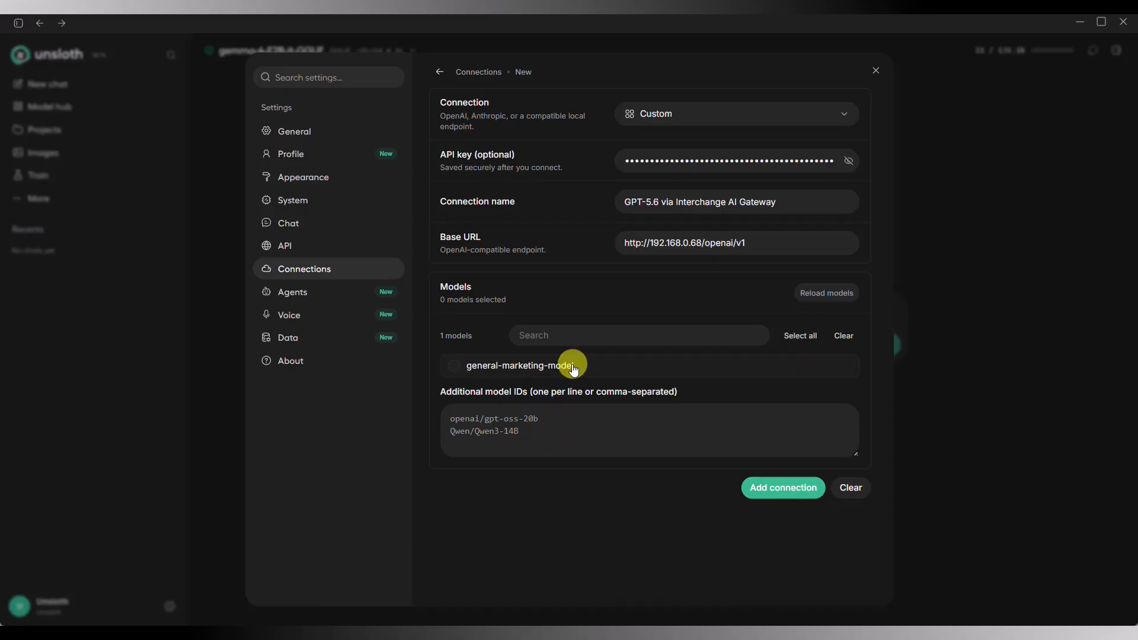
{"action": "left_click", "coordinate": [783, 488]}
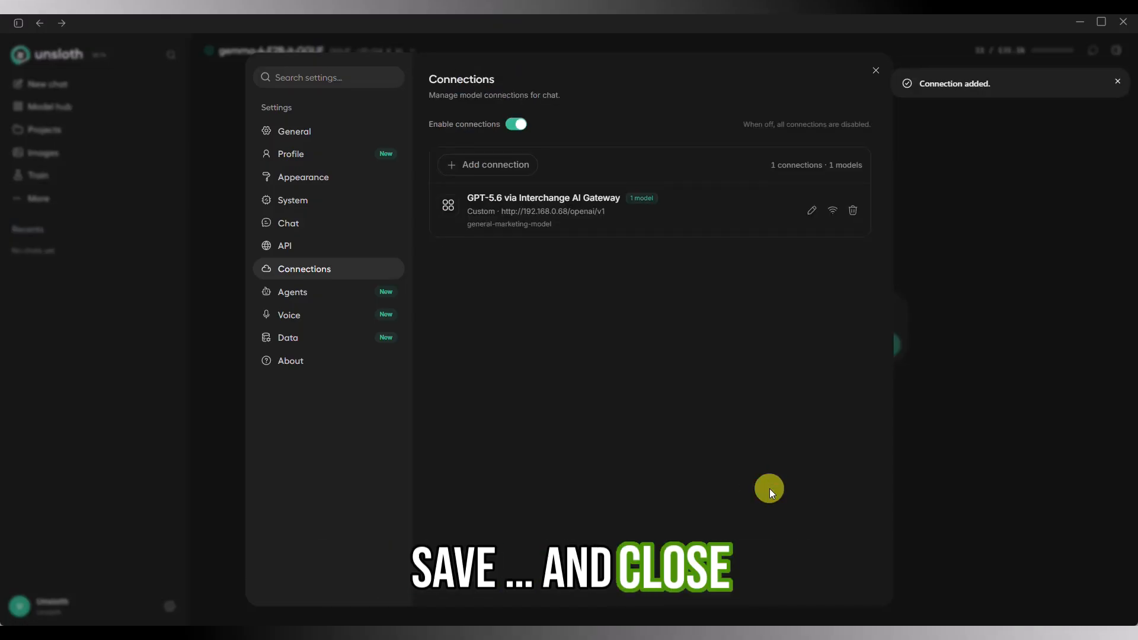
{"action": "key", "text": "Escape"}
Choose general-marketing-model from the connected models as the chat model.
{"action": "left_click", "coordinate": [409, 56]}
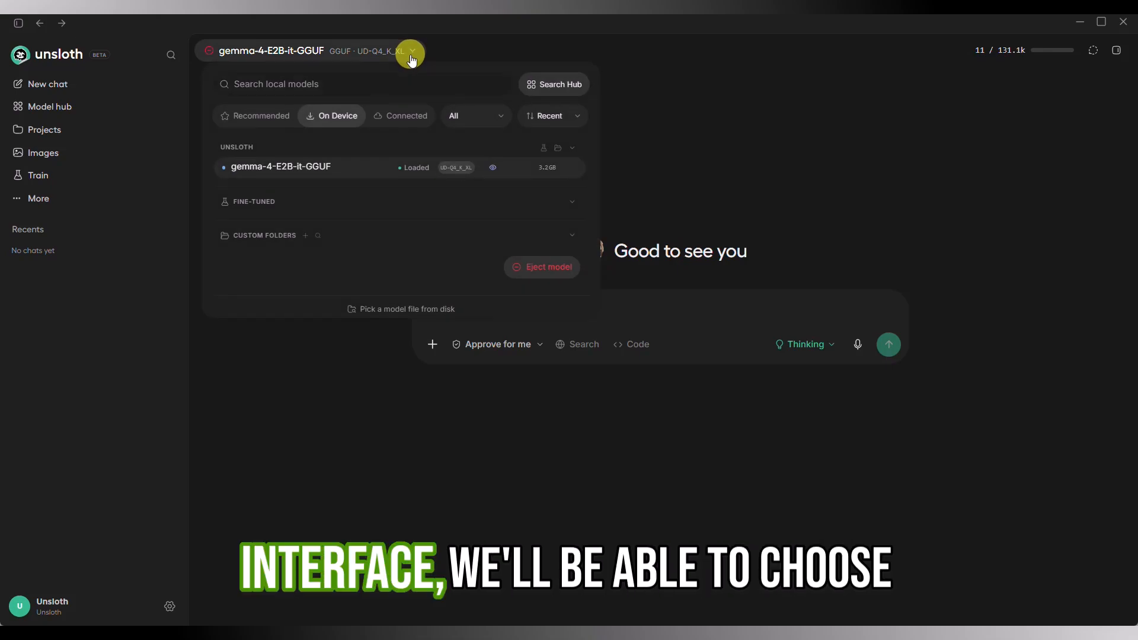
{"action": "left_click", "coordinate": [403, 124]}
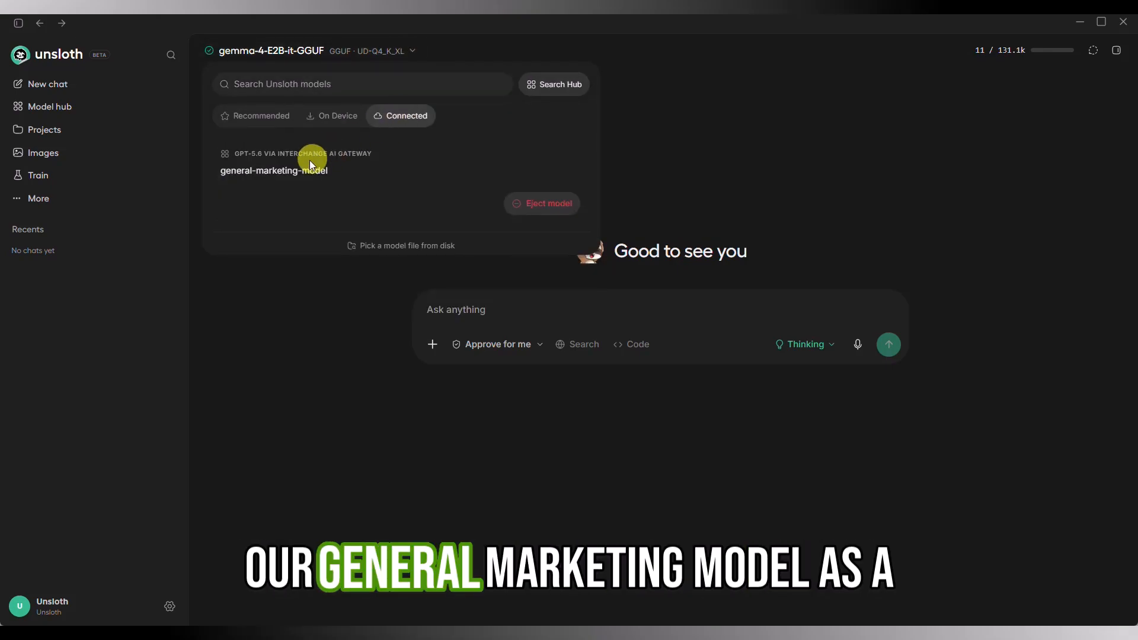
{"action": "left_click", "coordinate": [233, 173]}
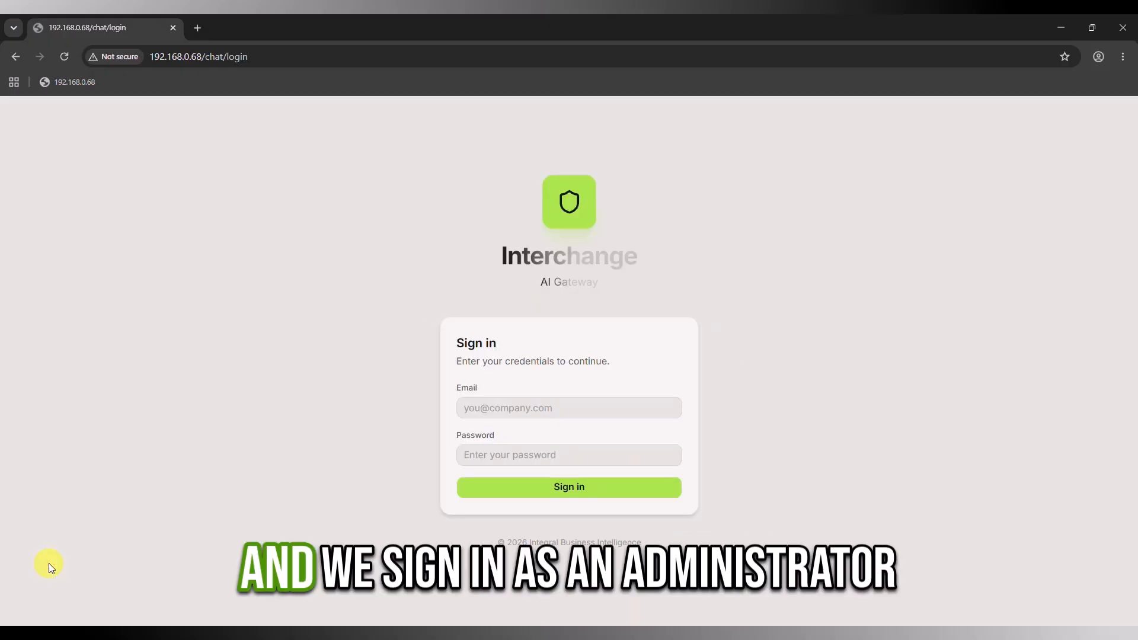
Sign in to the gateway with the administrator's account and open the Activity log of human sessions.
{"action": "left_click", "coordinate": [470, 406]}
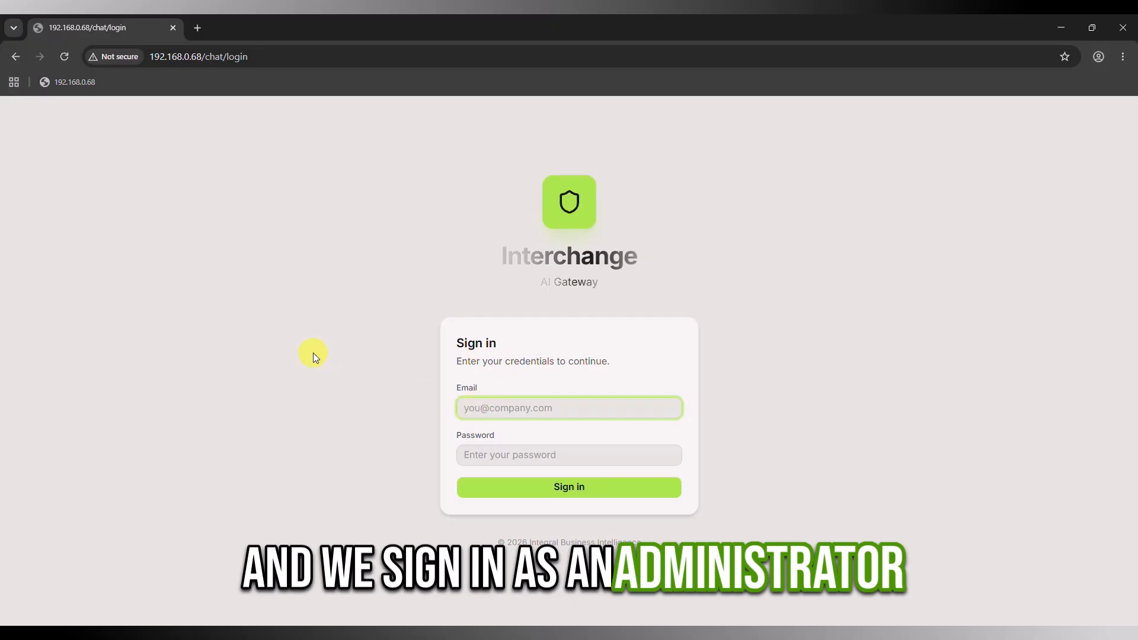
{"action": "type", "text": "super"}
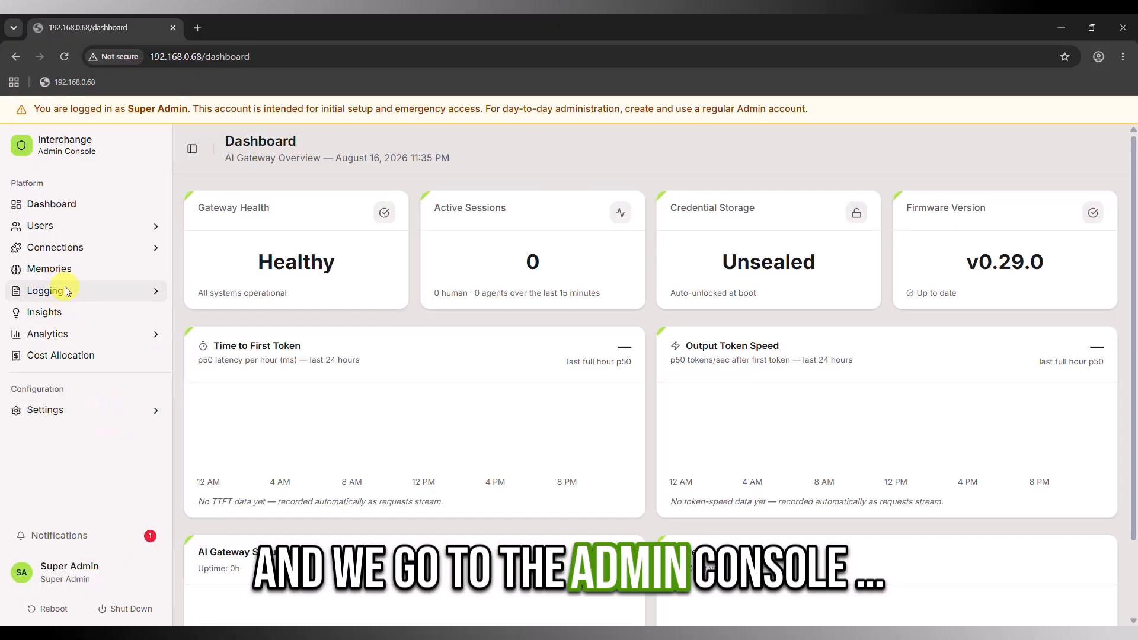
{"action": "left_click", "coordinate": [59, 291]}
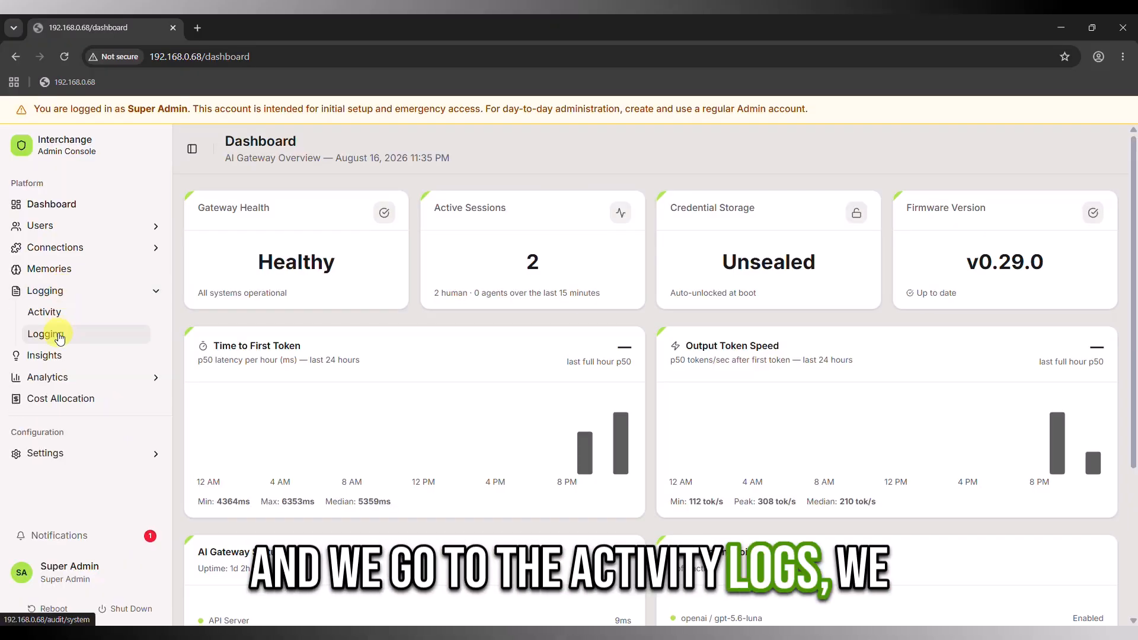
{"action": "left_click", "coordinate": [58, 314]}
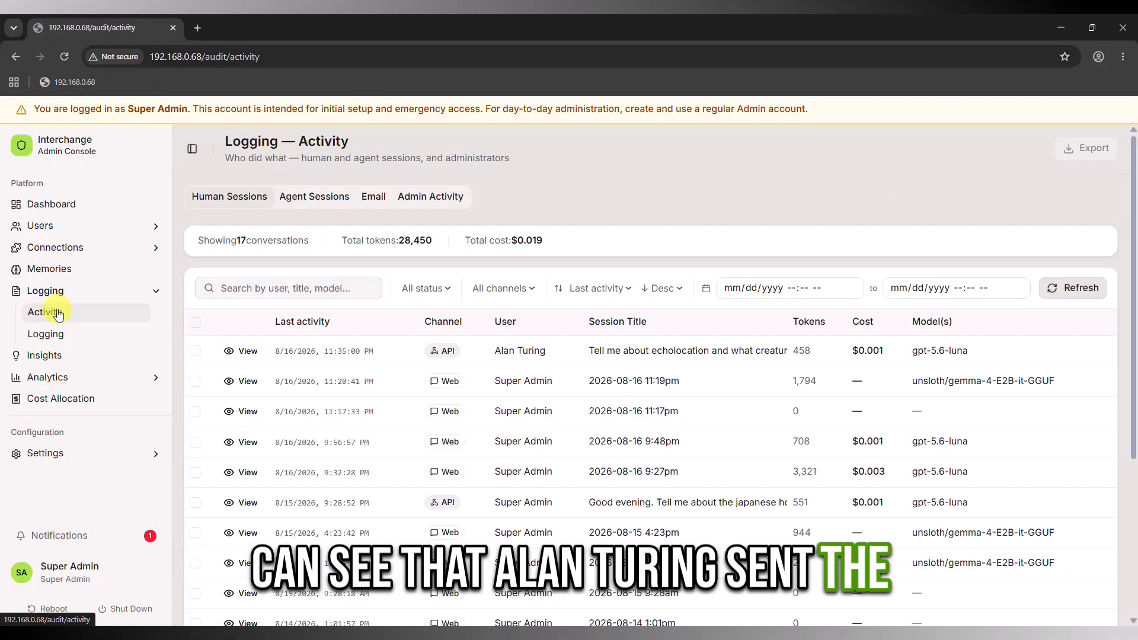